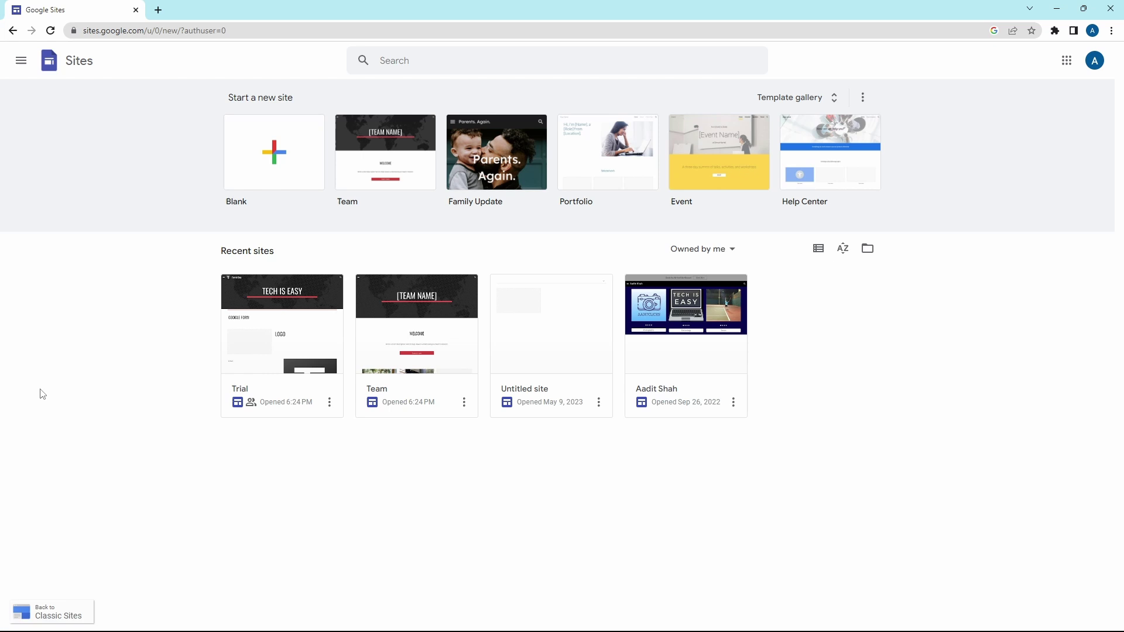
# Step: Open the Trial site from the Recent sites list for editing
pyautogui.click(264, 346)
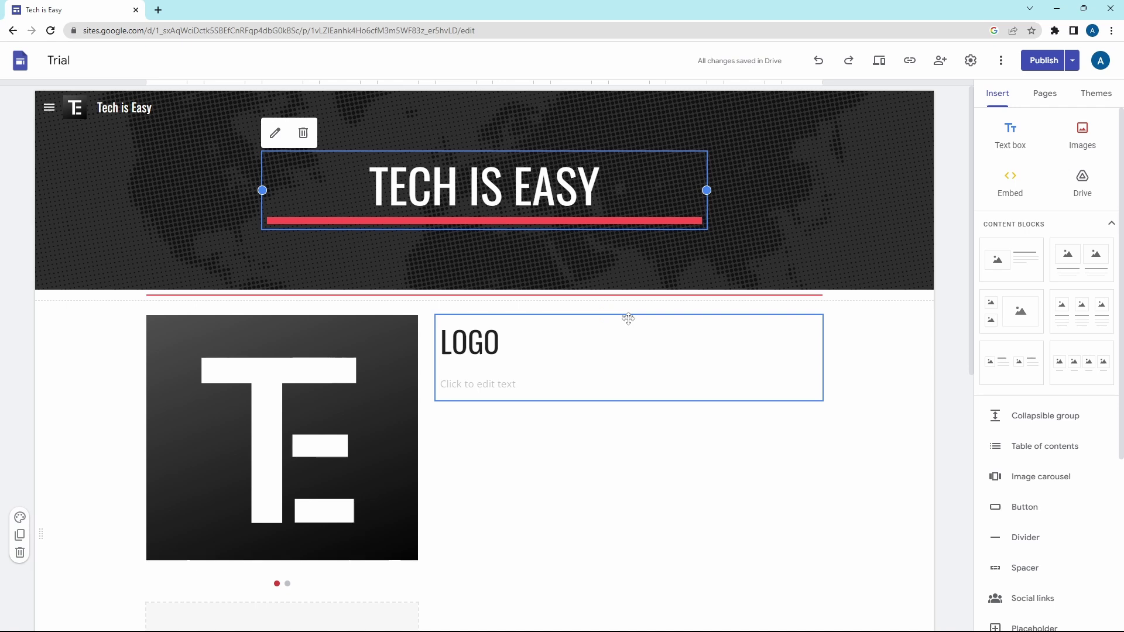
# Step: Move the logo image to the page centre and place the LOGO heading directly beneath it
pyautogui.moveTo(628, 319); pyautogui.dragTo(275, 316)
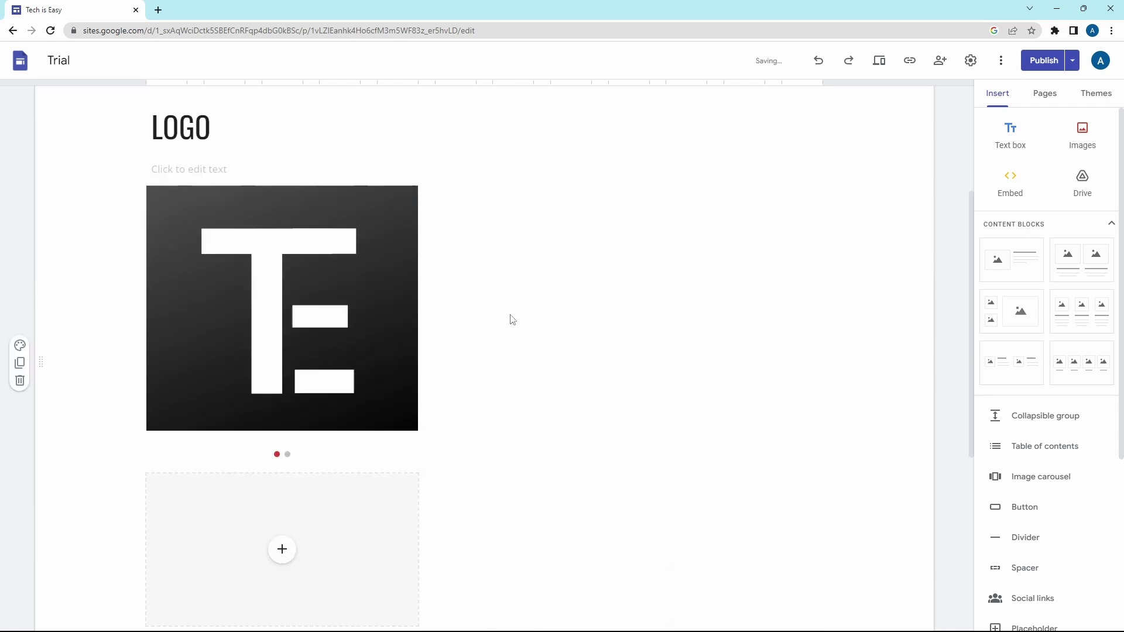
pyautogui.scroll(2, 323, 362)
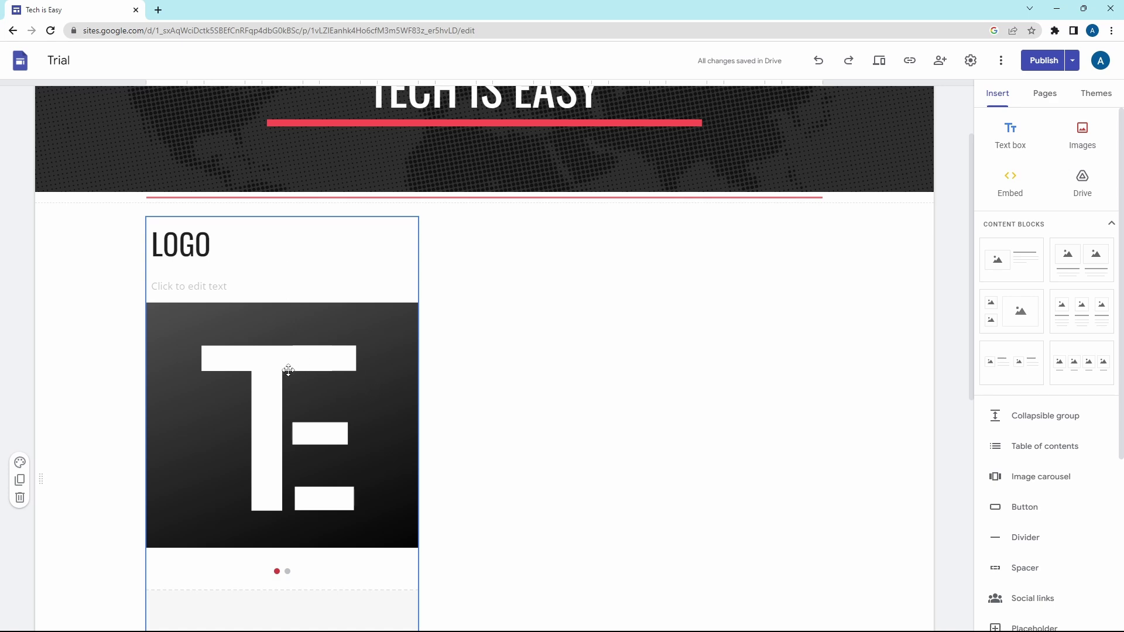
pyautogui.moveTo(281, 369); pyautogui.dragTo(502, 351)
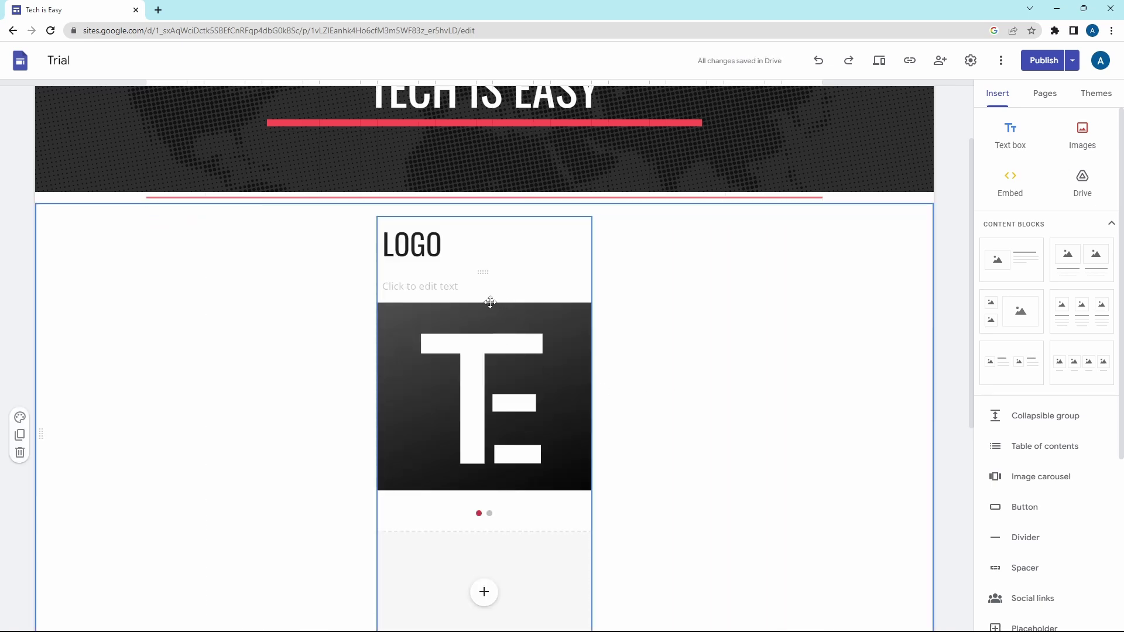
pyautogui.click(477, 342)
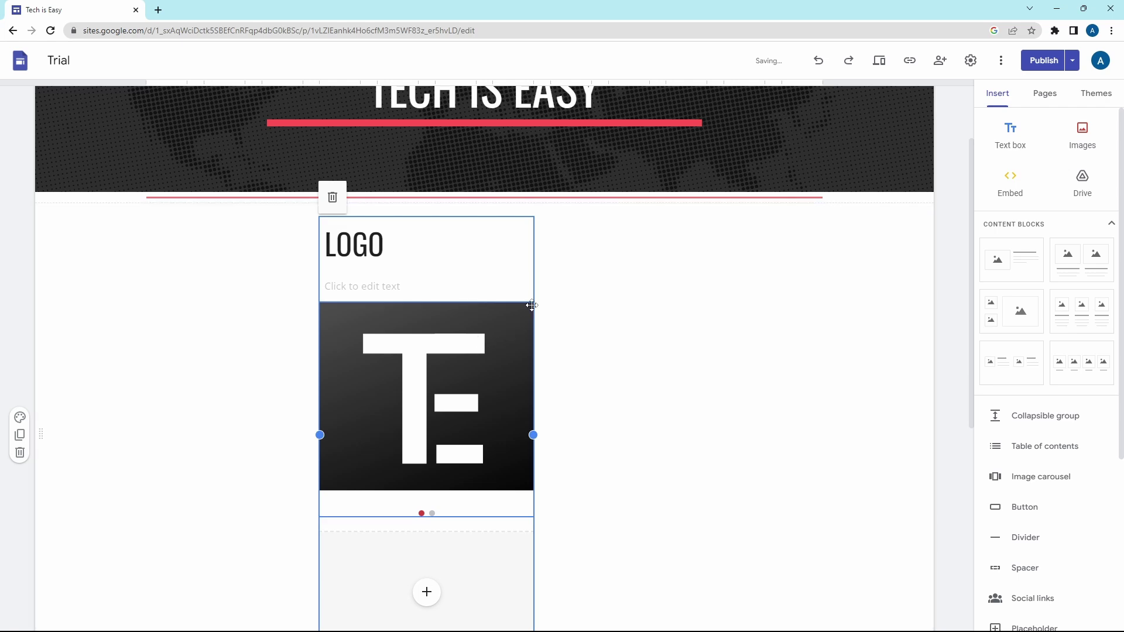
pyautogui.click(436, 244)
pyautogui.moveTo(427, 221); pyautogui.dragTo(375, 524)
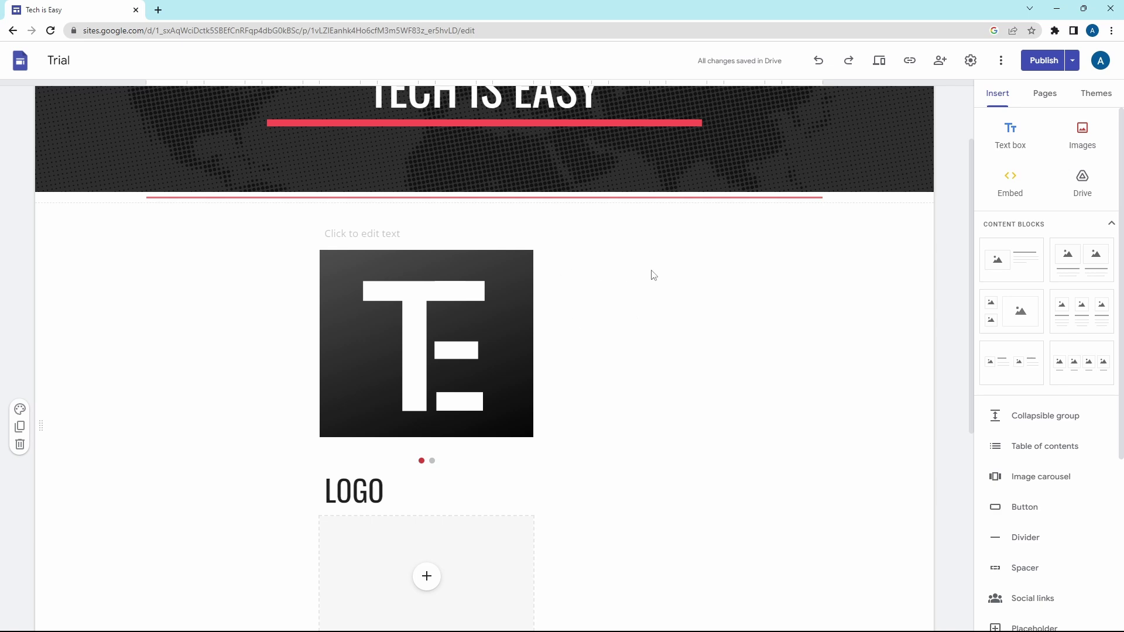
# Step: Undo the centred layout, move LOGO below the empty text line, and add blank lines above it
pyautogui.click(819, 60)
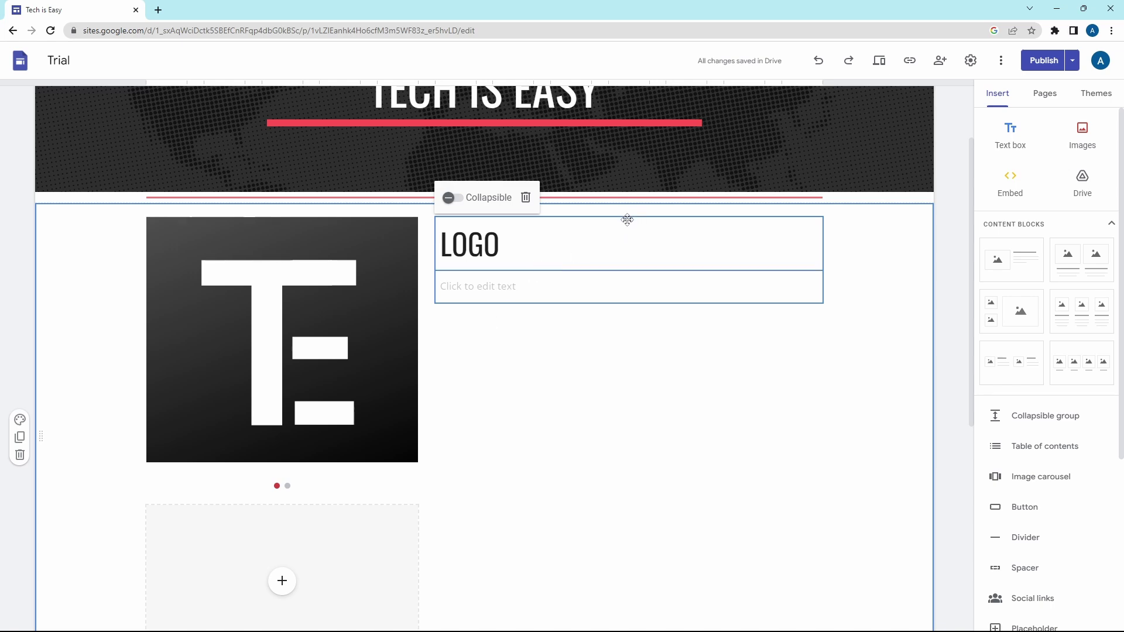
pyautogui.moveTo(627, 218); pyautogui.dragTo(621, 302)
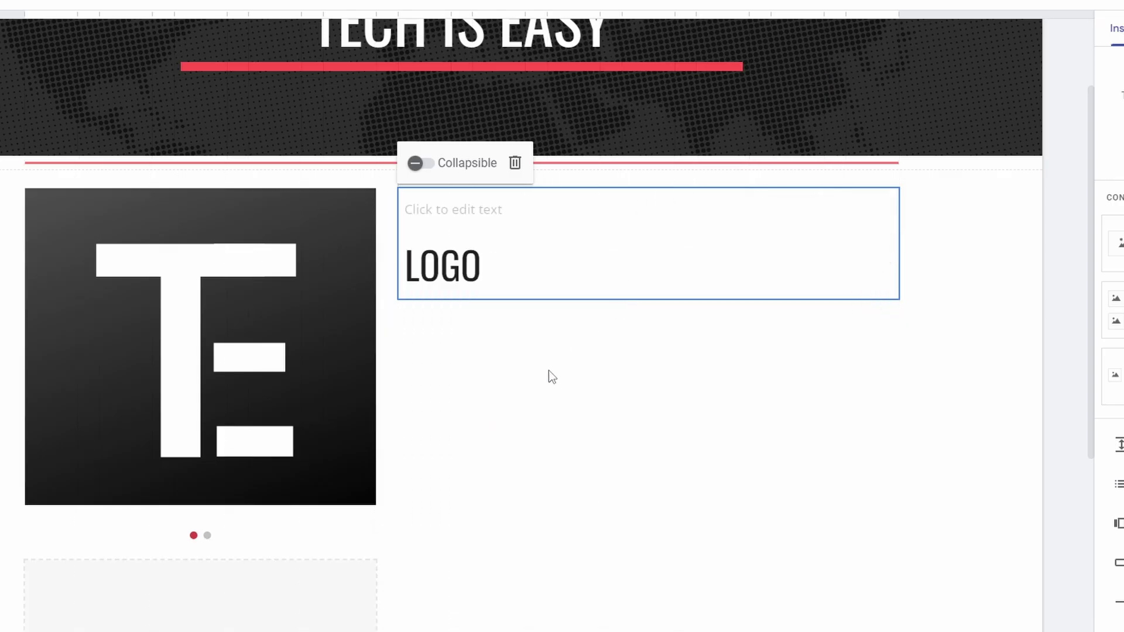
pyautogui.click(564, 211)
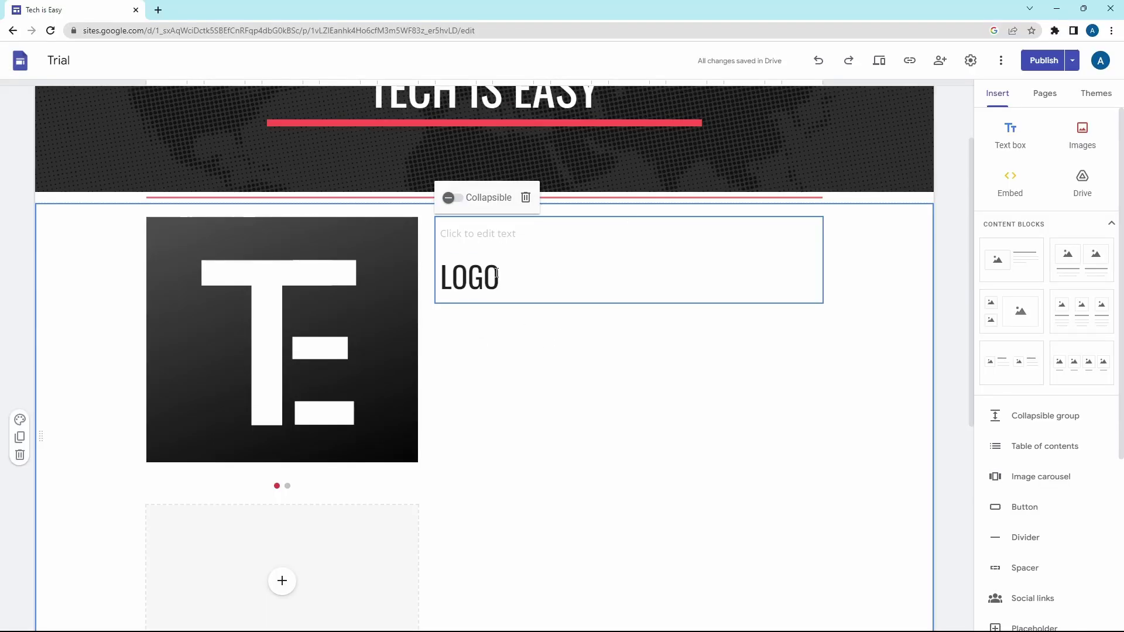
pyautogui.click(505, 235)
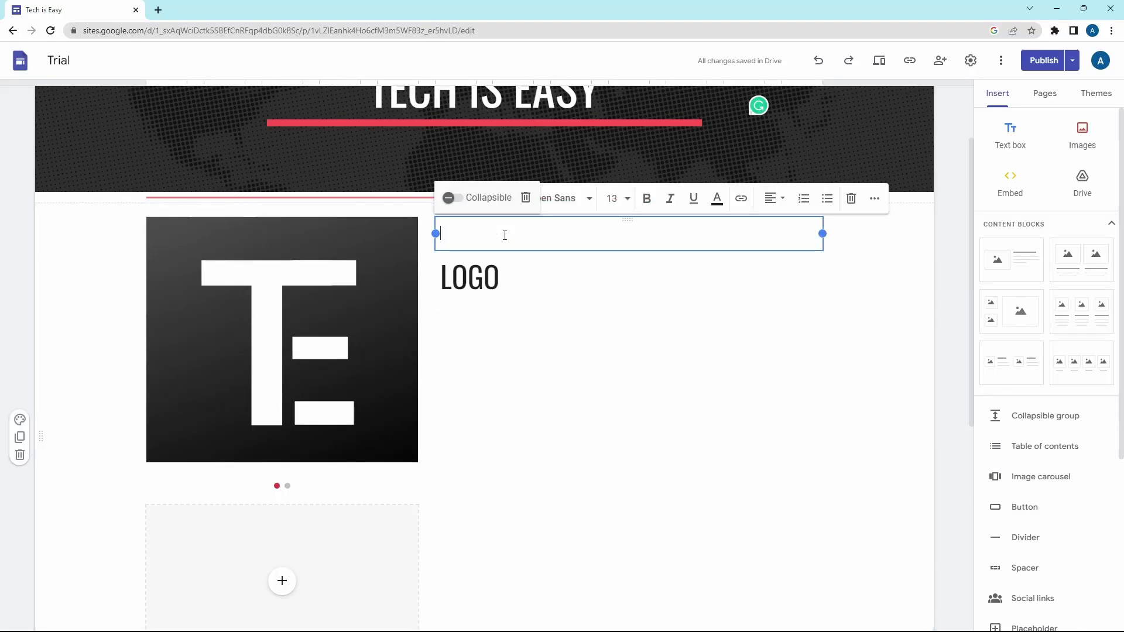
pyautogui.press('Return')
pyautogui.press('Return')
pyautogui.press('Return')
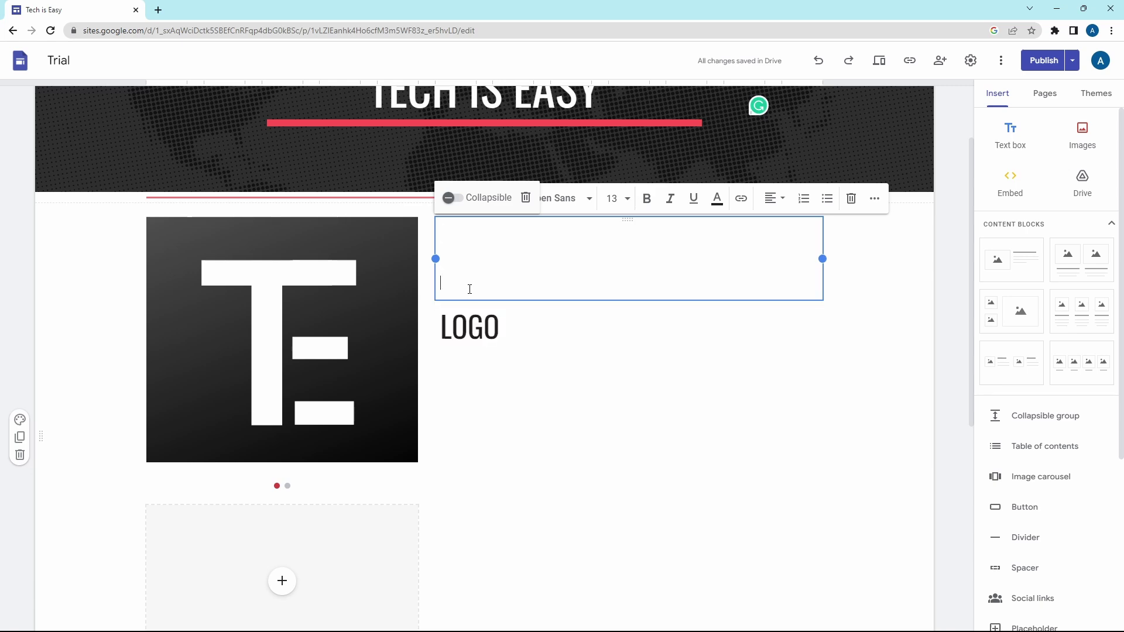
pyautogui.moveTo(470, 289); pyautogui.dragTo(450, 232)
pyautogui.click(486, 386)
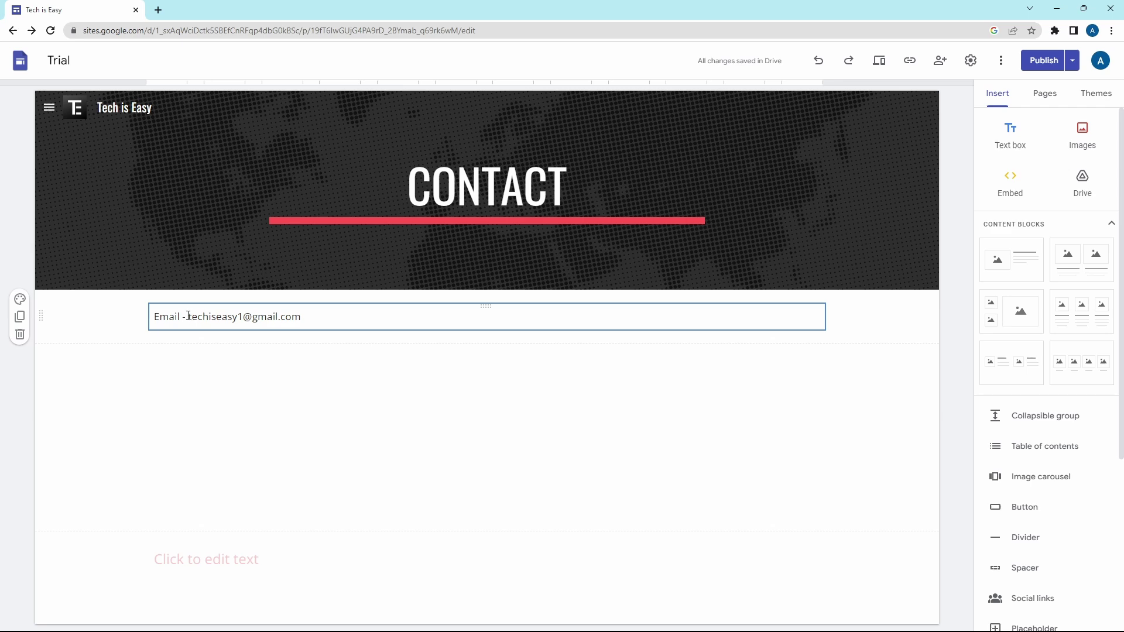
# Step: Select the email address after 'Email -' in the Contact page's text box
pyautogui.moveTo(200, 321); pyautogui.dragTo(301, 323)
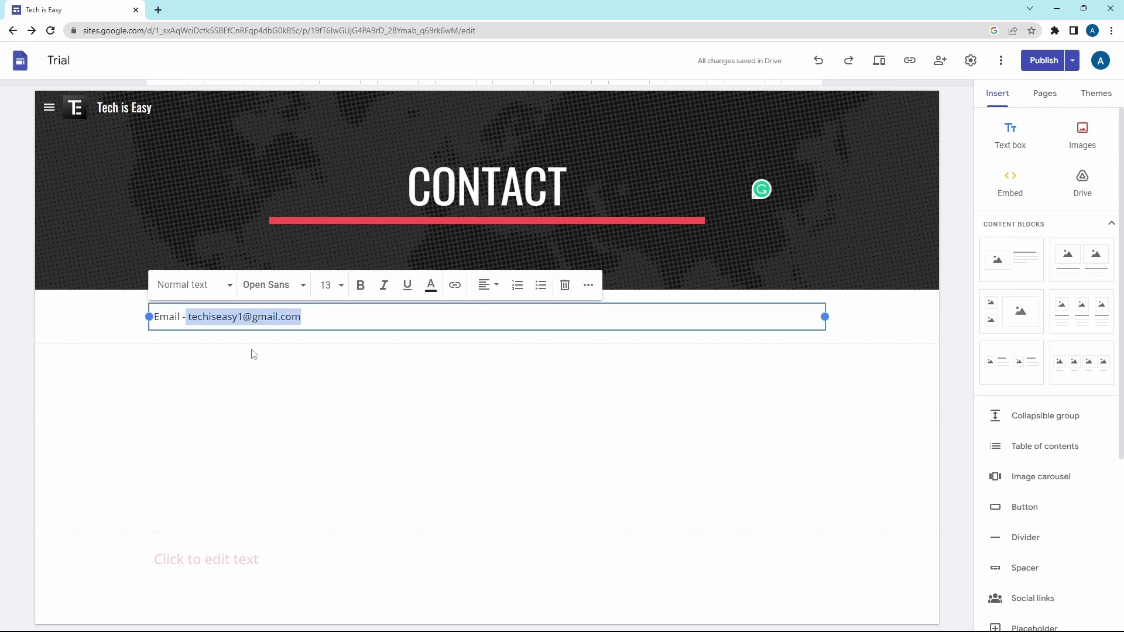
pyautogui.click(251, 351)
pyautogui.click(283, 318)
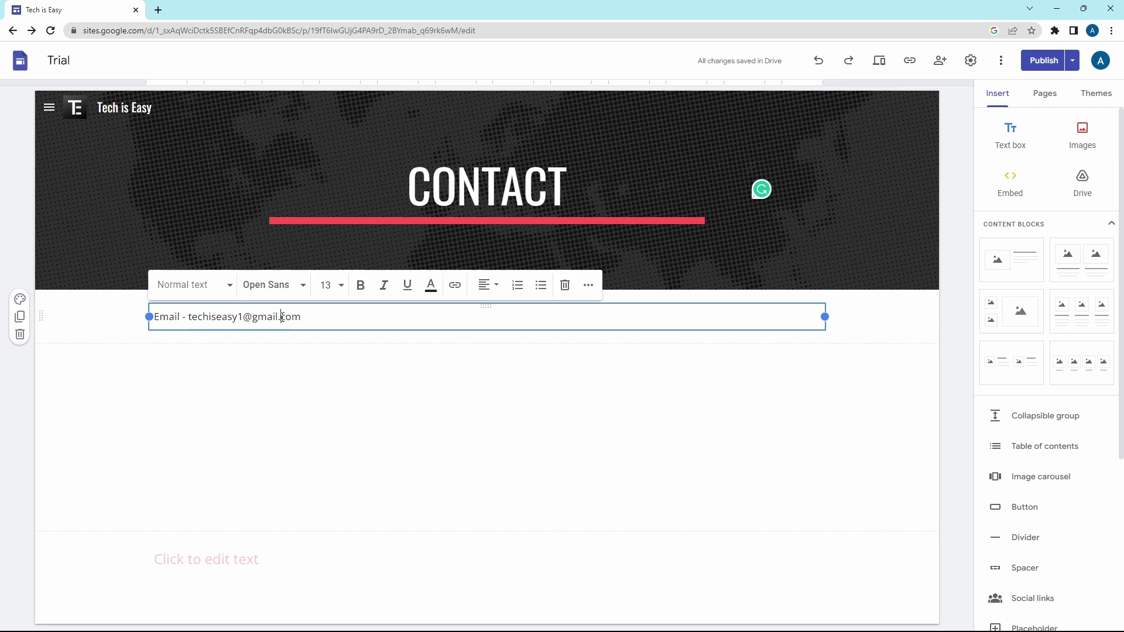
pyautogui.click(296, 344)
pyautogui.click(305, 317)
pyautogui.moveTo(305, 317); pyautogui.dragTo(190, 317)
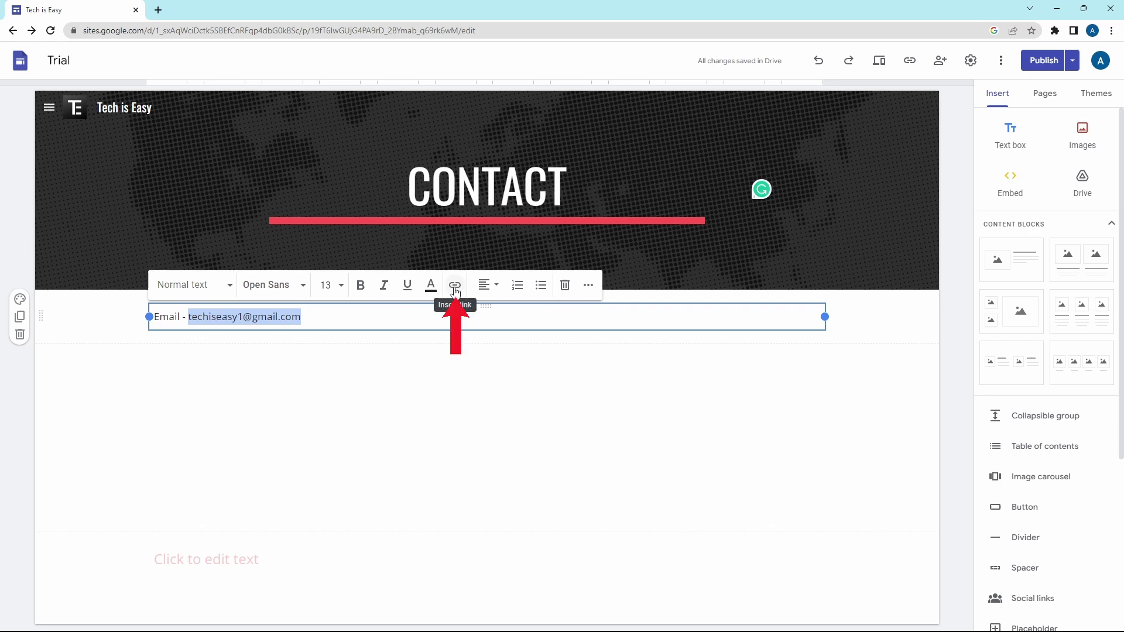
# Step: Link the email address as mailto: plus the copied address, displayed as 'Tech is Easy'
pyautogui.click(455, 286)
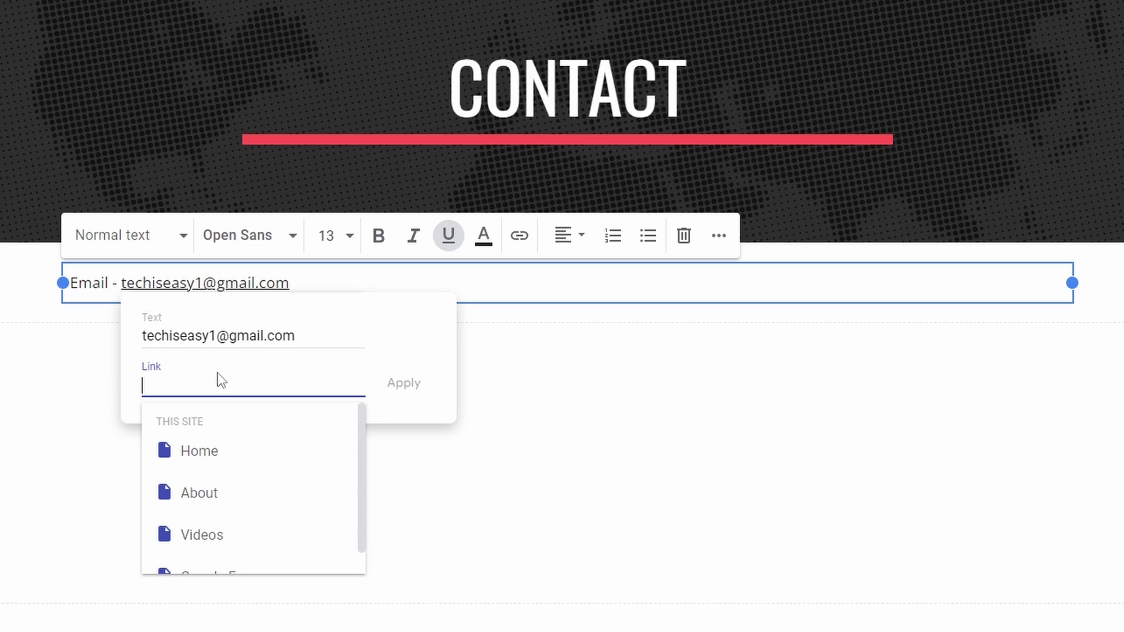
pyautogui.write('mailto:')
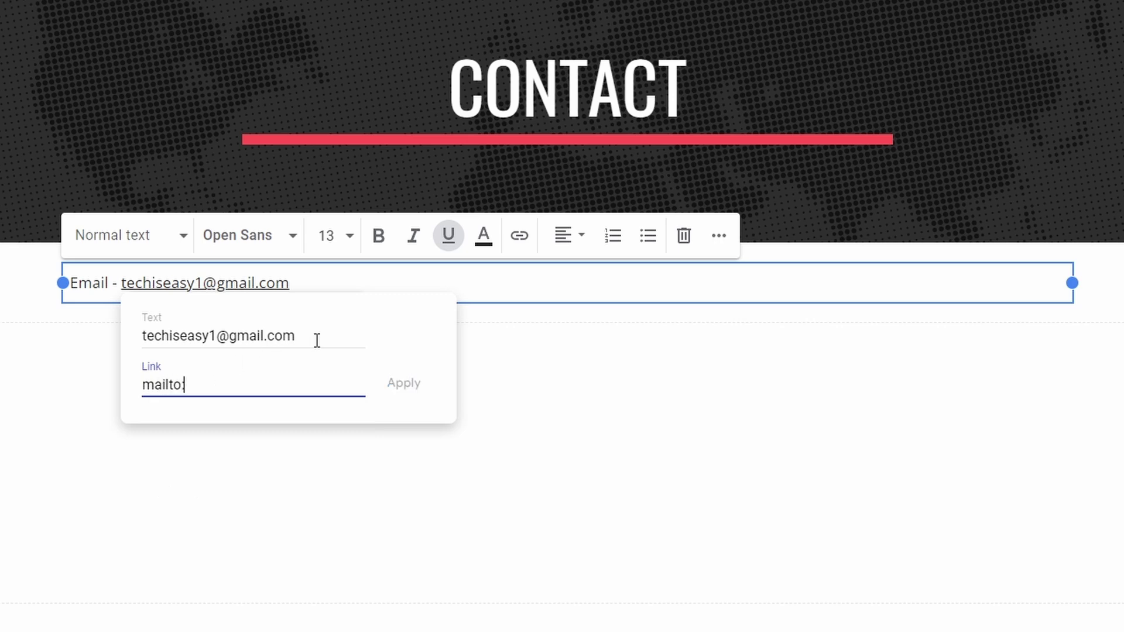
pyautogui.moveTo(316, 342); pyautogui.dragTo(131, 339)
pyautogui.hotkey('ctrl', 'c')
pyautogui.click(211, 384)
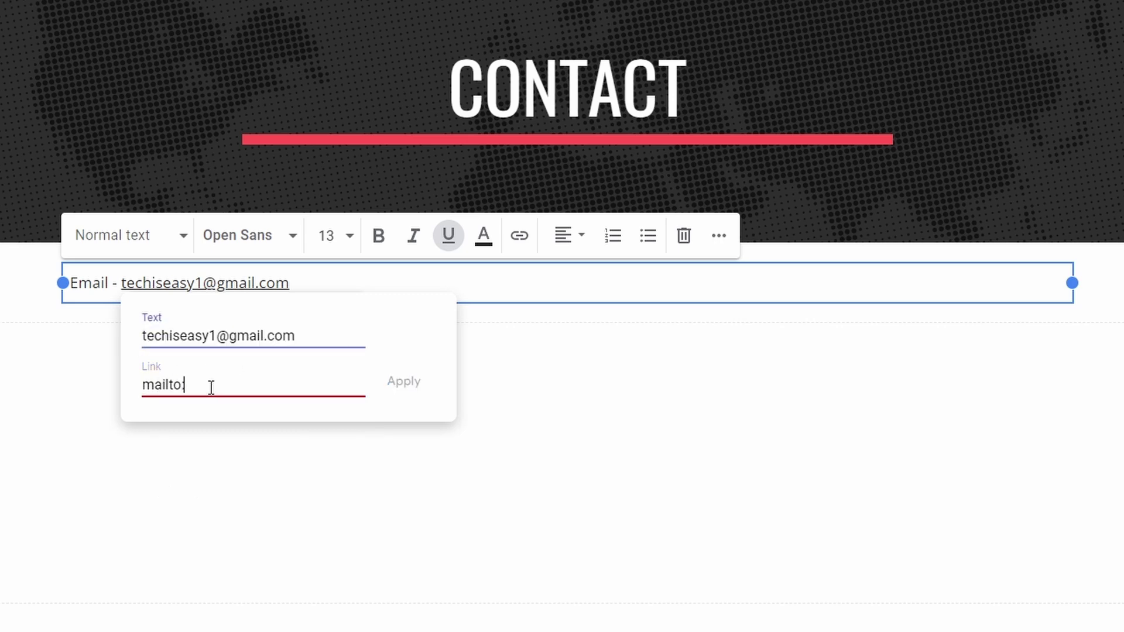
pyautogui.hotkey('ctrl', 'v')
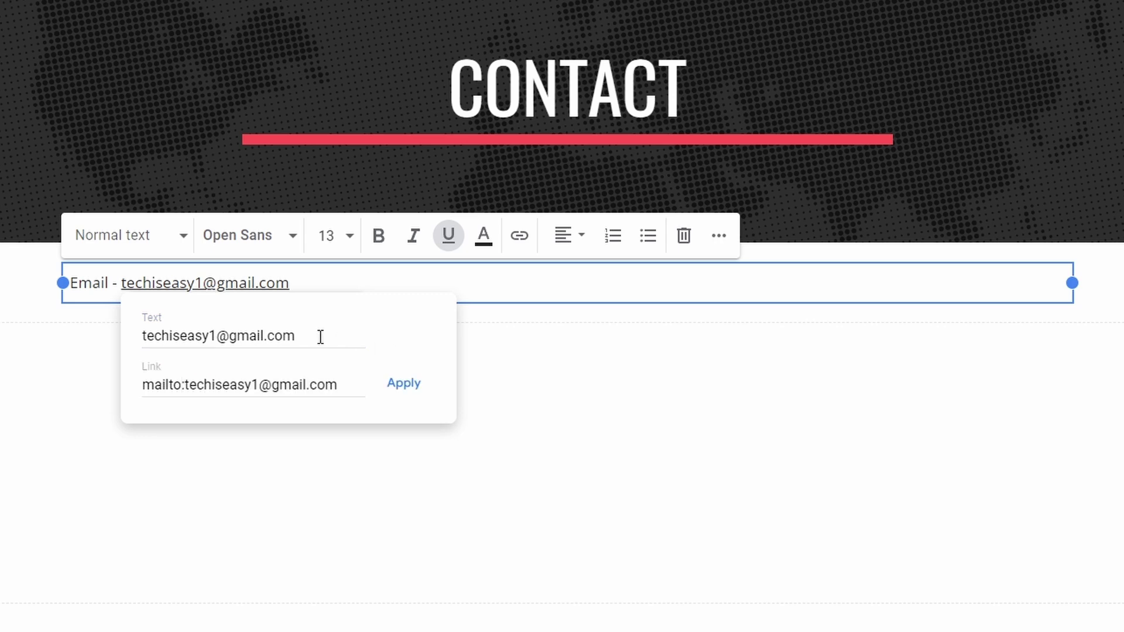
pyautogui.moveTo(322, 335); pyautogui.dragTo(110, 355)
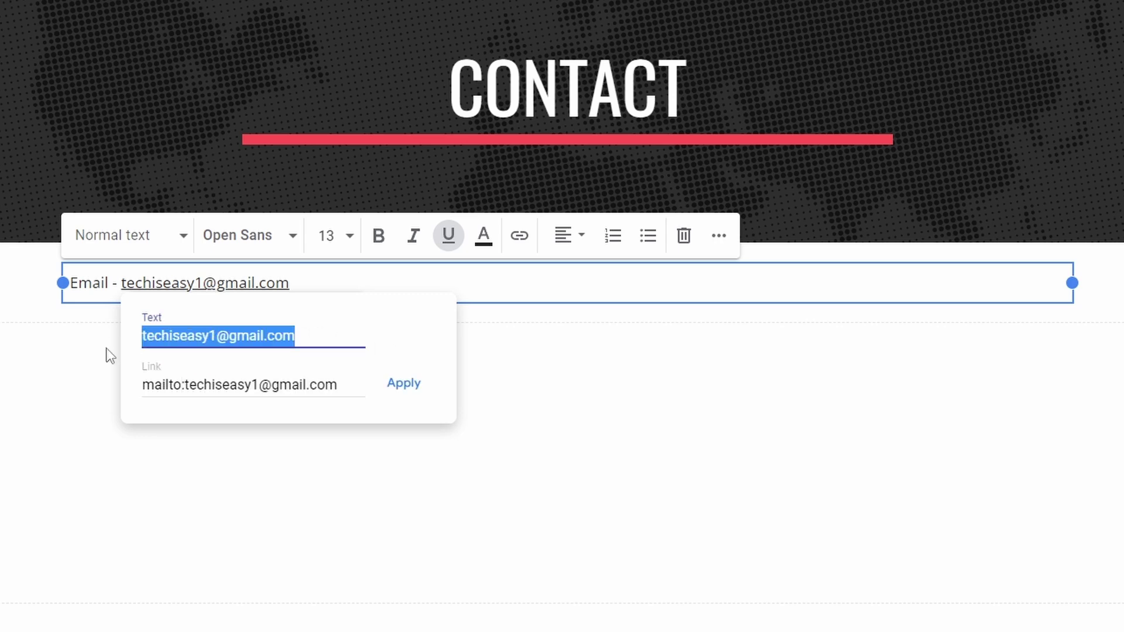
pyautogui.write('Tech is E')
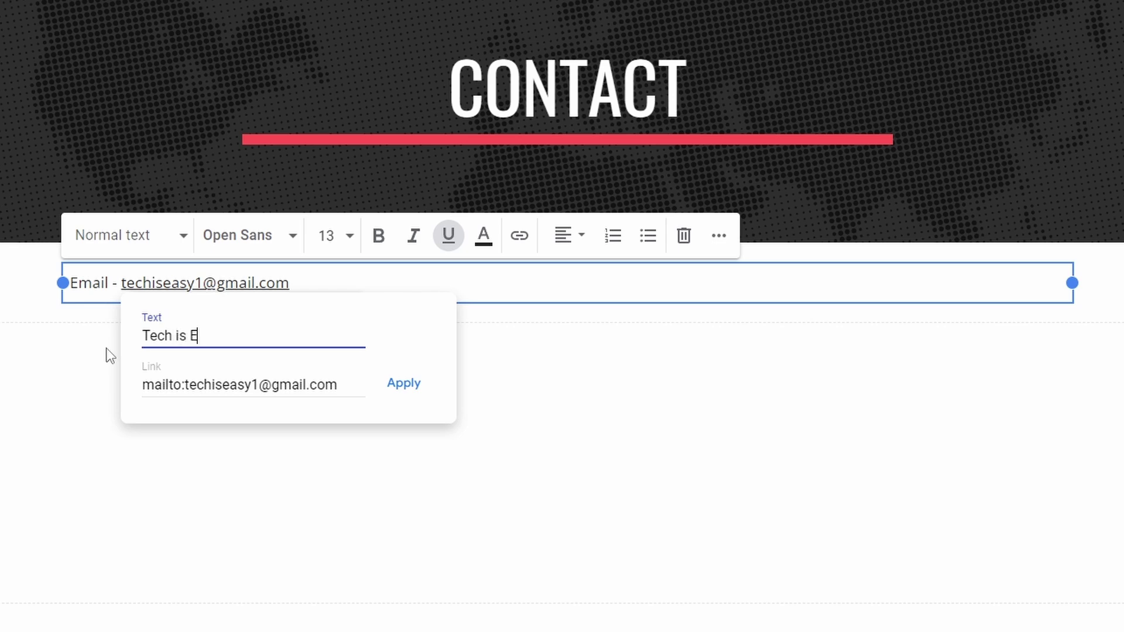
pyautogui.write('Asy')
pyautogui.press('BackSpace')
pyautogui.press('BackSpace')
pyautogui.press('BackSpace')
pyautogui.write('asy')
pyautogui.click(410, 389)
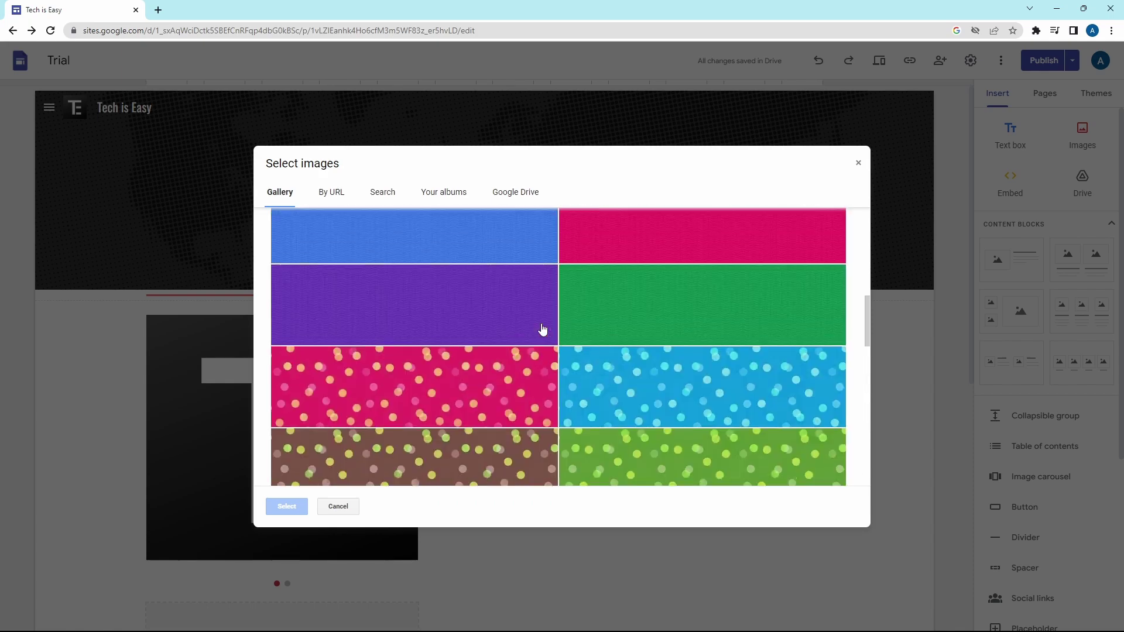
# Step: Choose the maroon herringbone pattern from the gallery as the TECH IS EASY header image
pyautogui.doubleClick(501, 331)
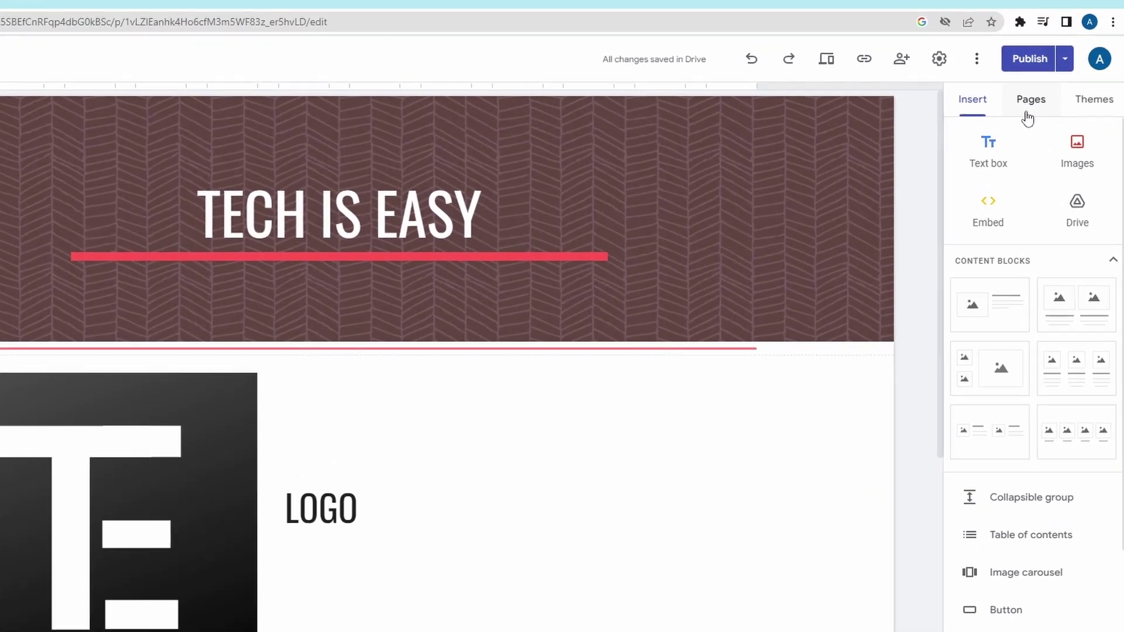
# Step: Add a new page named Test in the Pages list, then go to the About page
pyautogui.click(1029, 110)
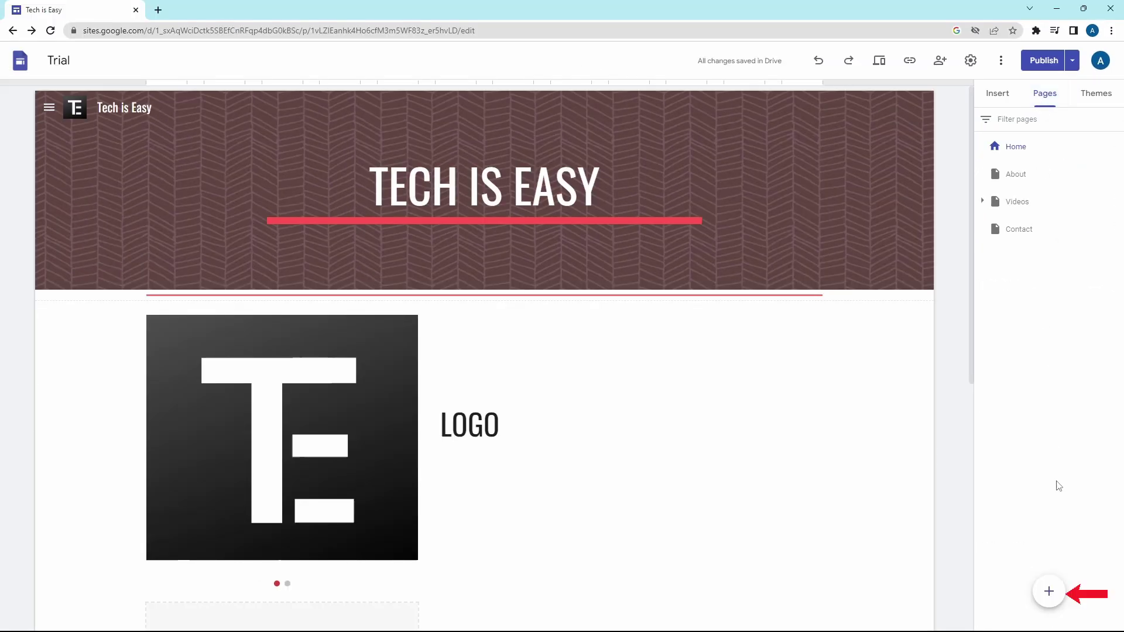
pyautogui.moveTo(1050, 600)
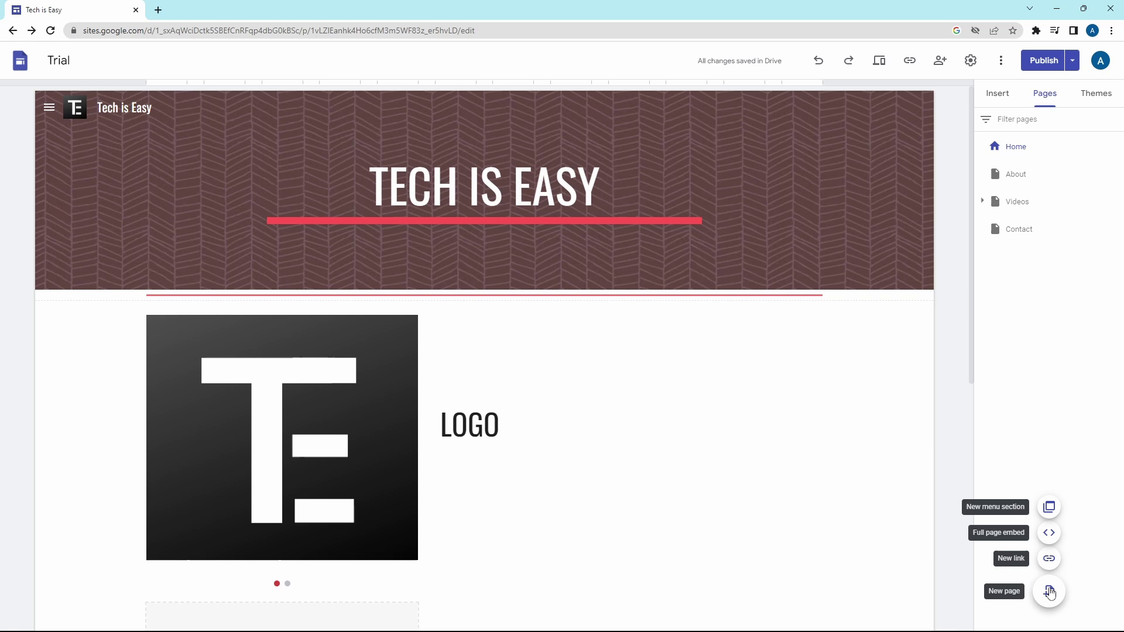
pyautogui.click(1049, 591)
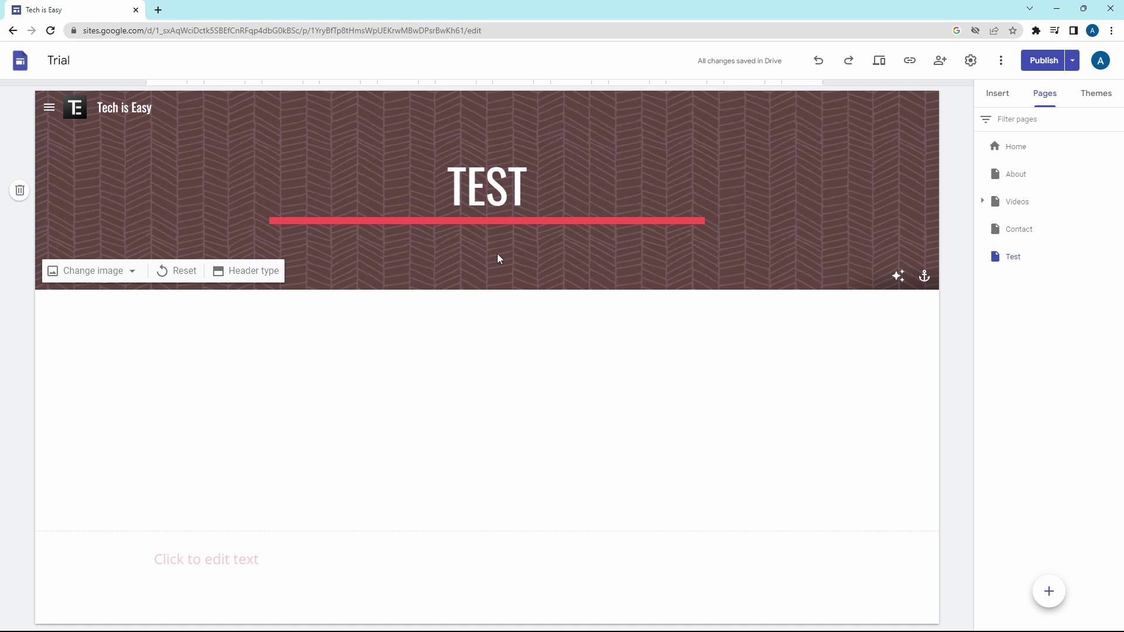
pyautogui.click(1009, 178)
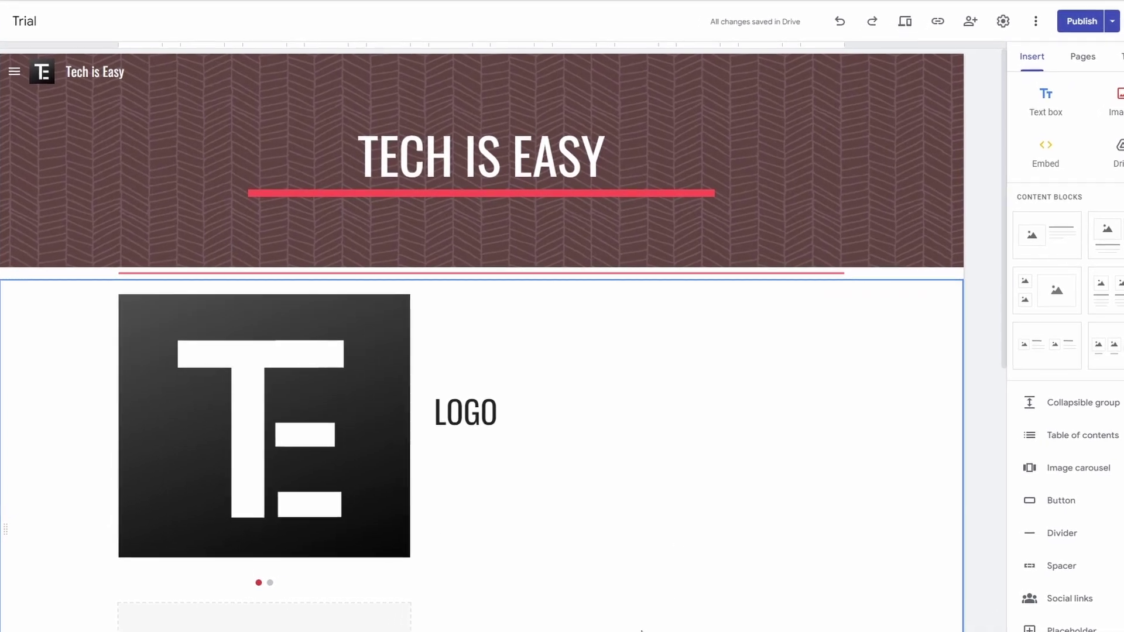
# Step: Bring up the quick-insert menu in the Home page's empty section
pyautogui.doubleClick(667, 558)
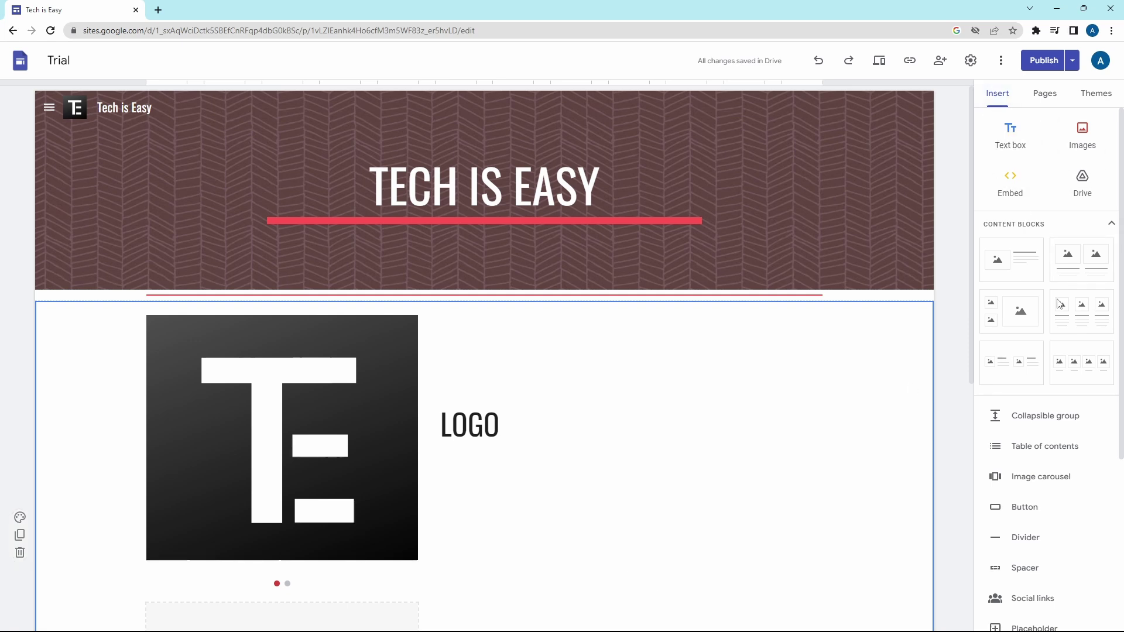
pyautogui.doubleClick(638, 561)
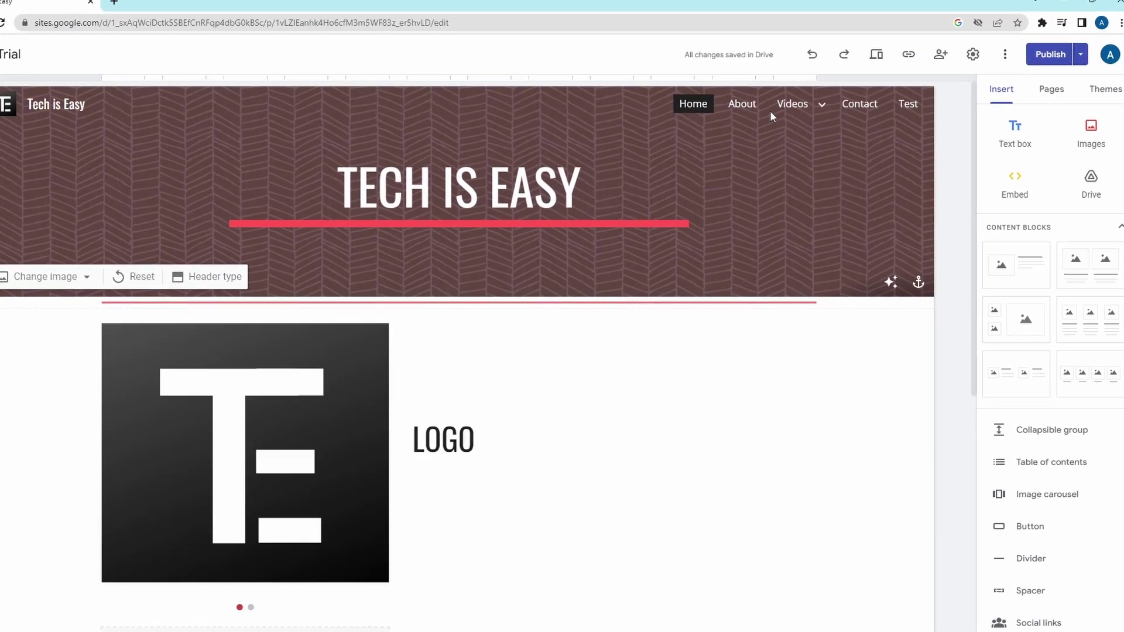
# Step: Go to the Videos page using the site's top navigation
pyautogui.moveTo(774, 111)
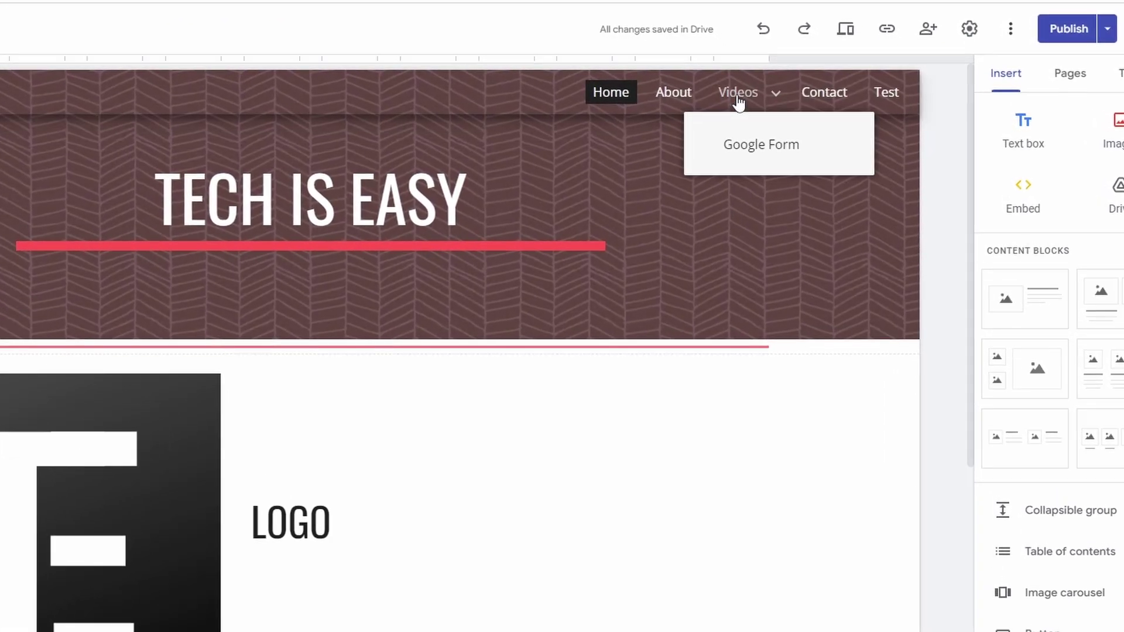
pyautogui.click(738, 100)
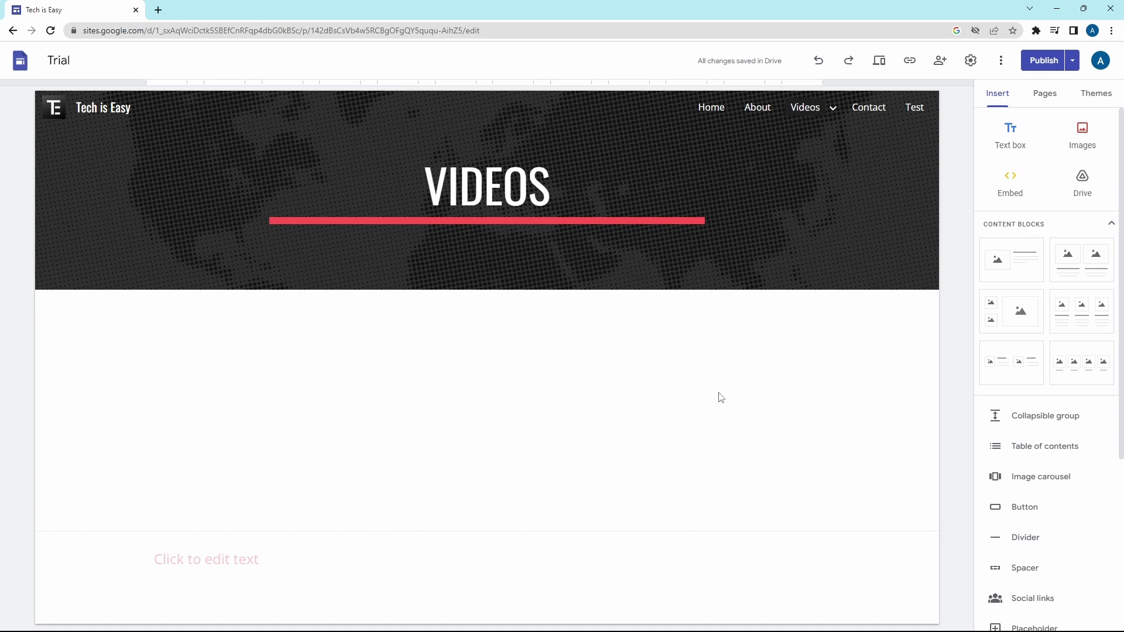
# Step: Add a menu section named Videos in Pages and drag Google Form beneath it
pyautogui.click(1044, 98)
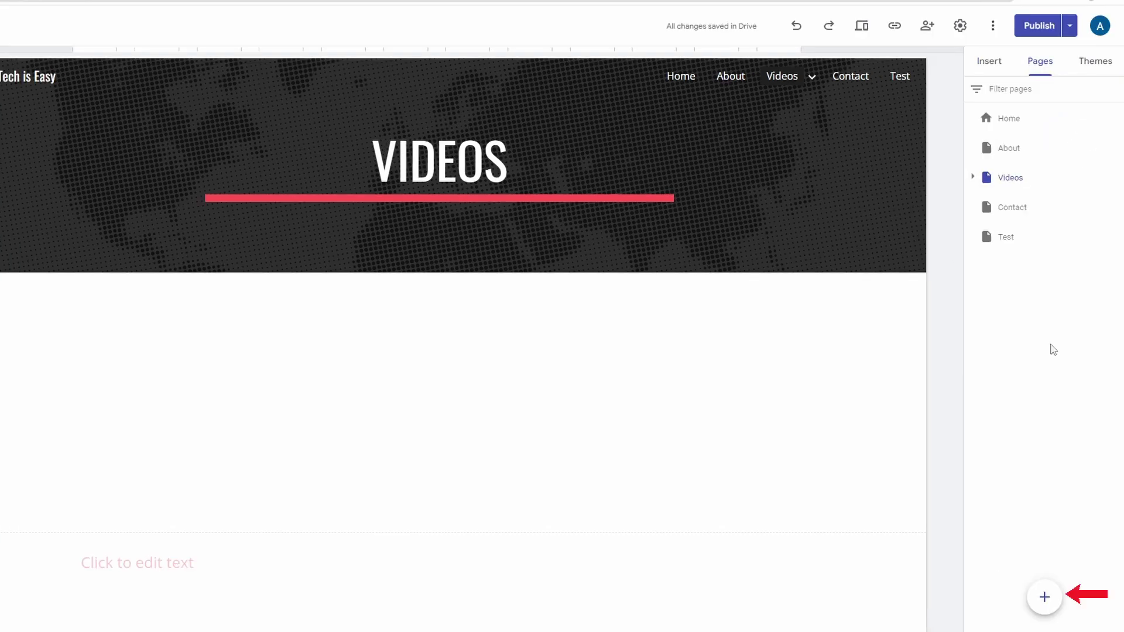
pyautogui.moveTo(1047, 596)
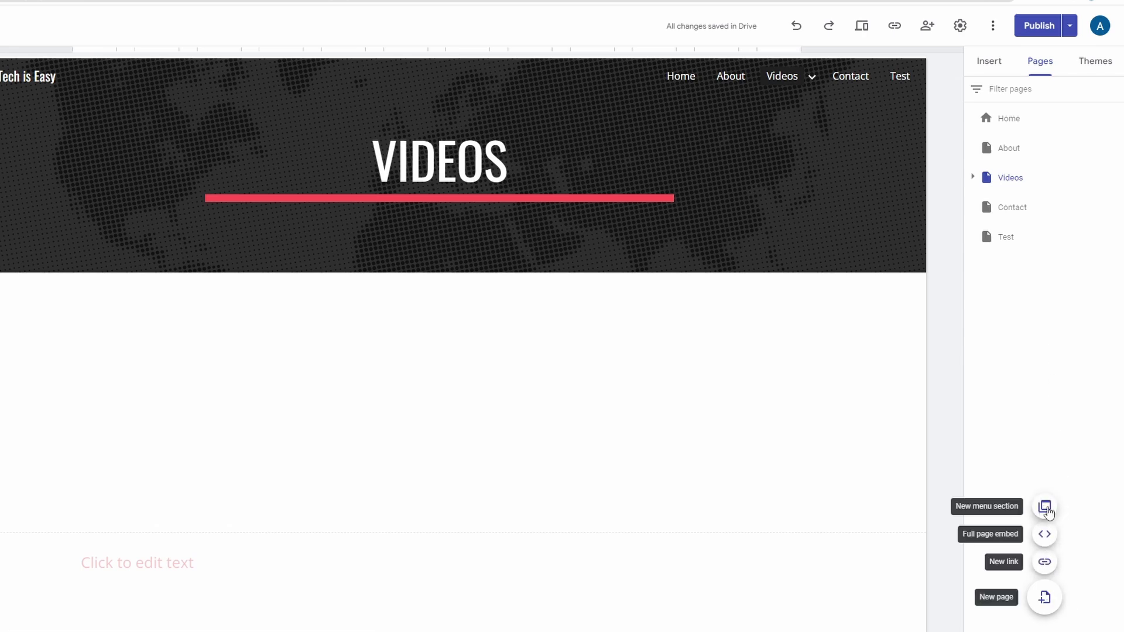
pyautogui.click(1052, 508)
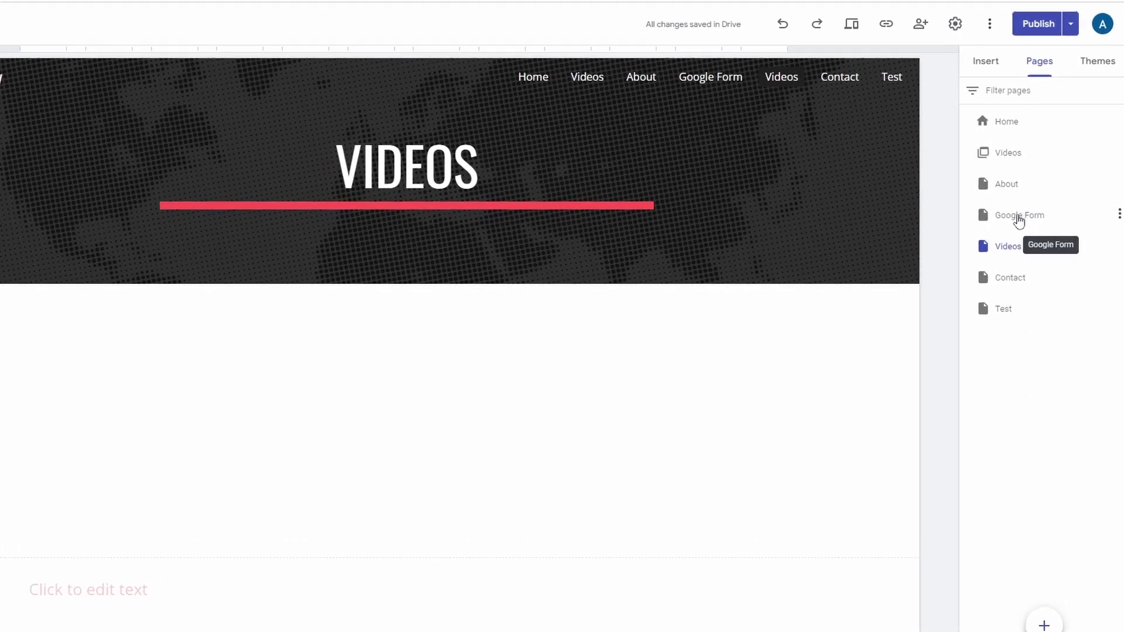
pyautogui.moveTo(1031, 220); pyautogui.dragTo(1003, 148)
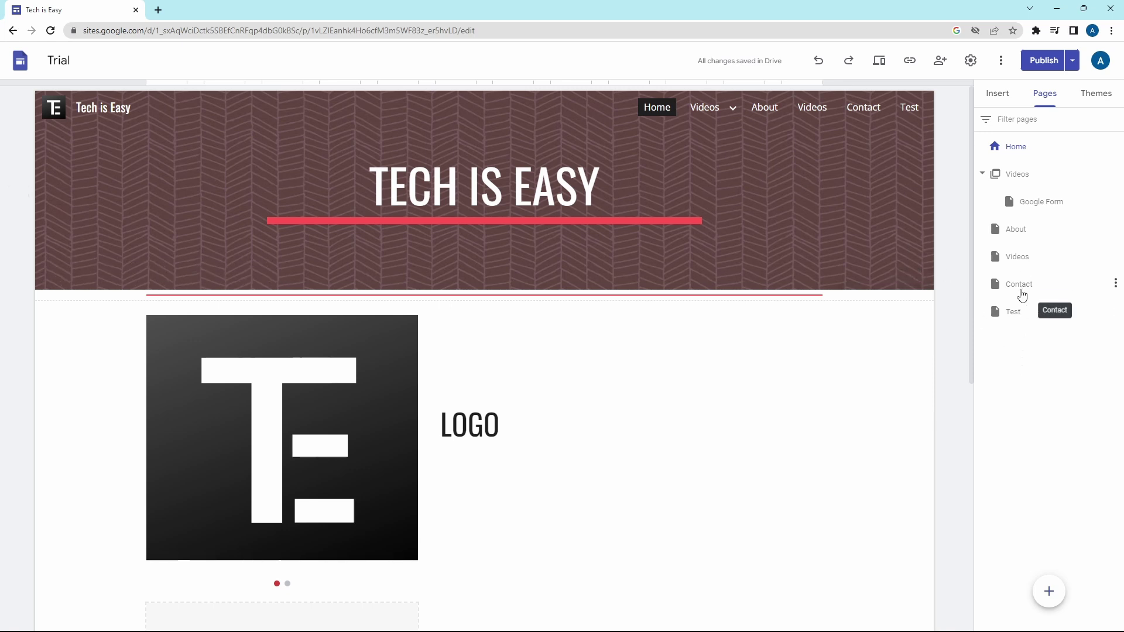
# Step: Hide the Contact page from navigation, leaving Home, Videos, About and Test in the bar
pyautogui.click(1115, 285)
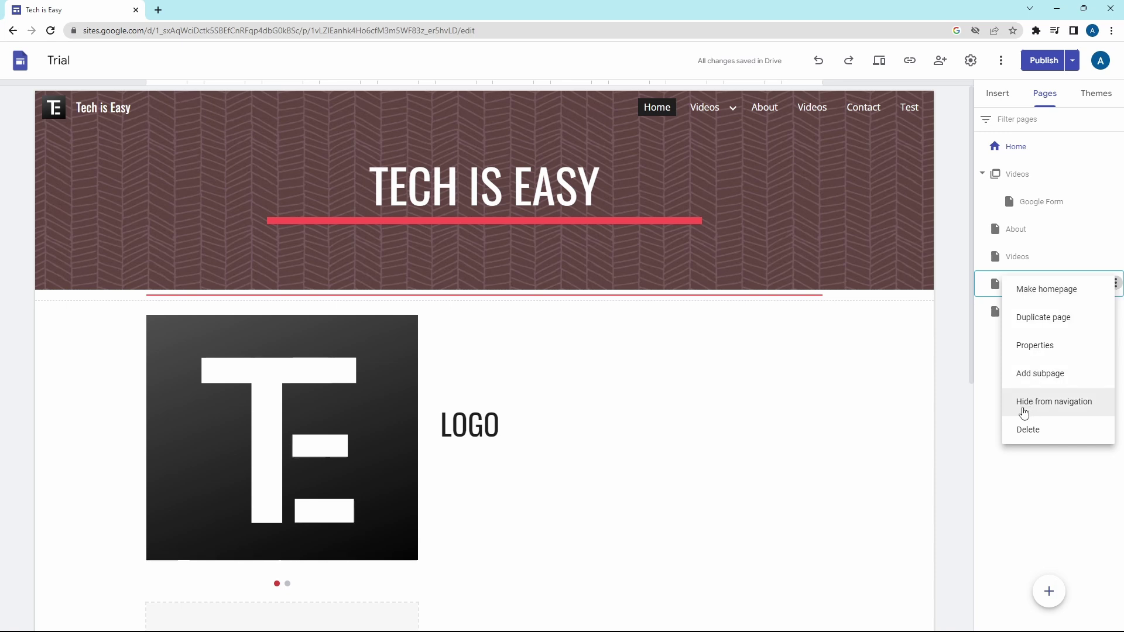
pyautogui.click(1036, 409)
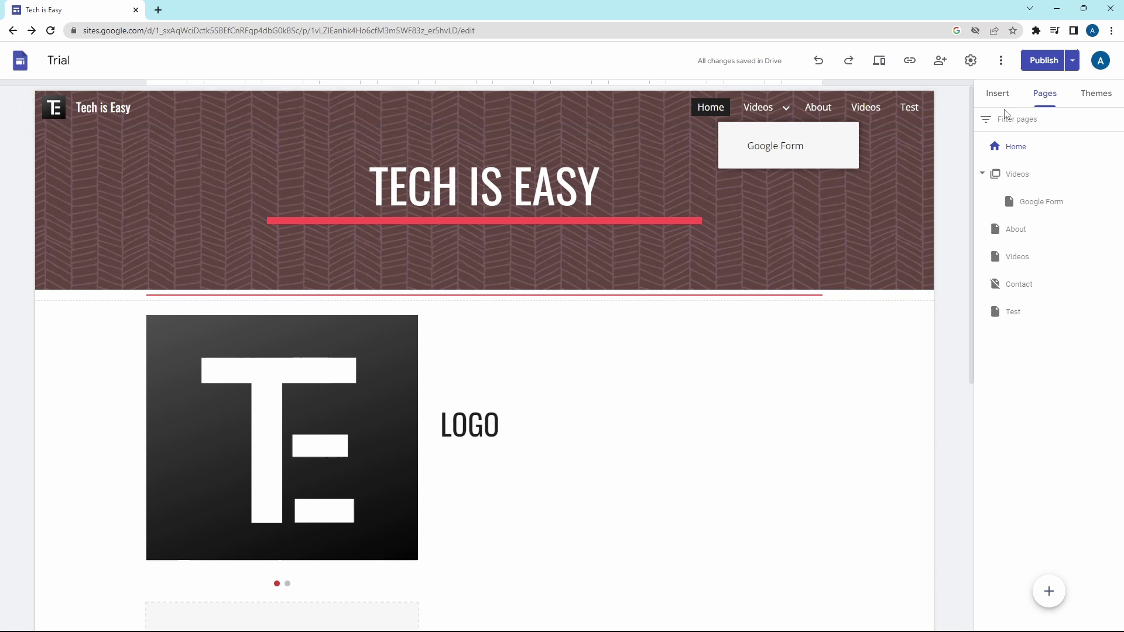
pyautogui.moveTo(843, 183)
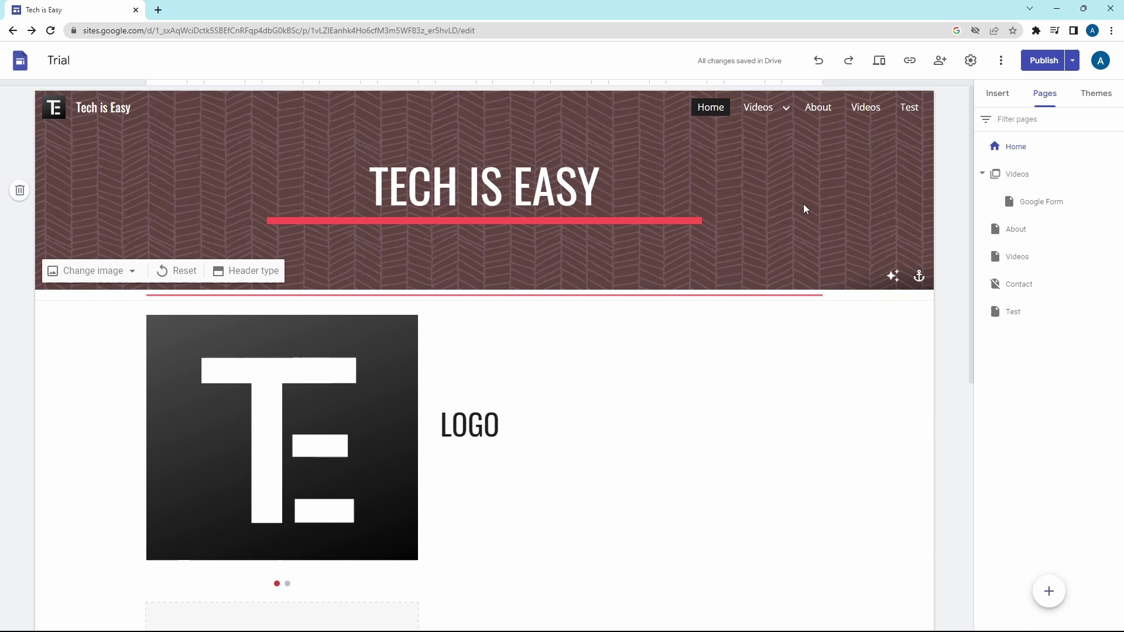
pyautogui.click(919, 358)
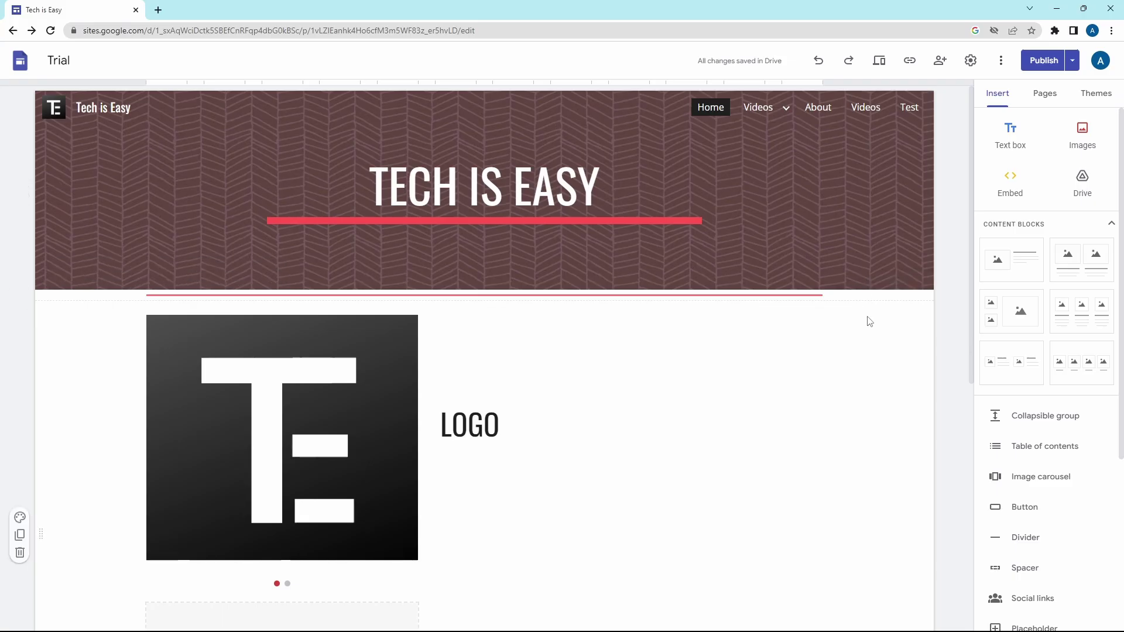
pyautogui.click(971, 61)
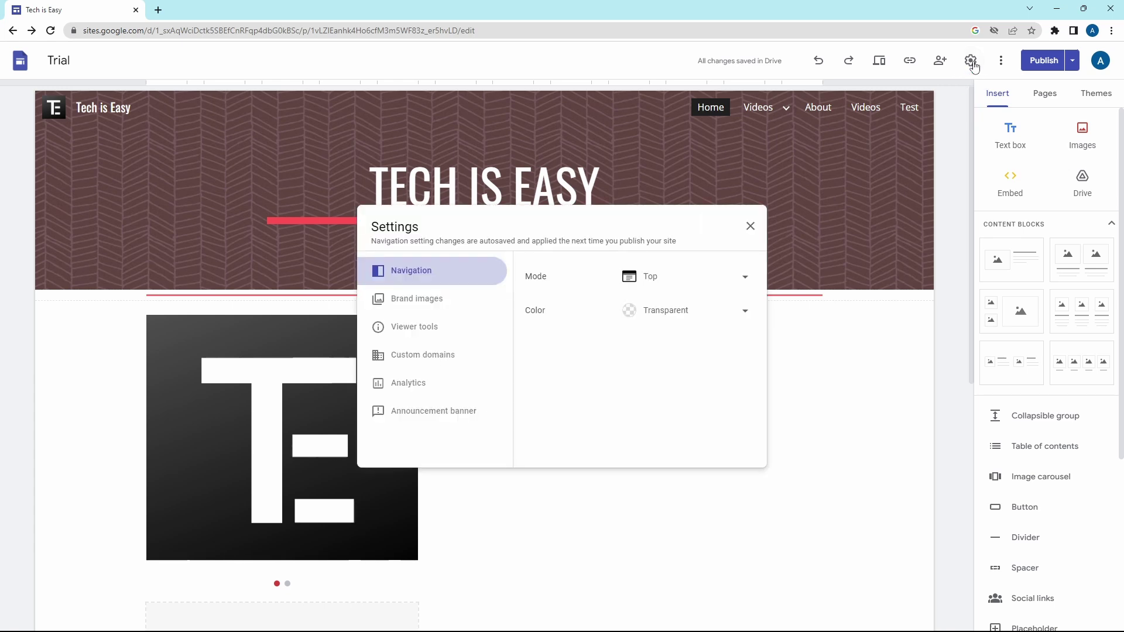
pyautogui.click(440, 304)
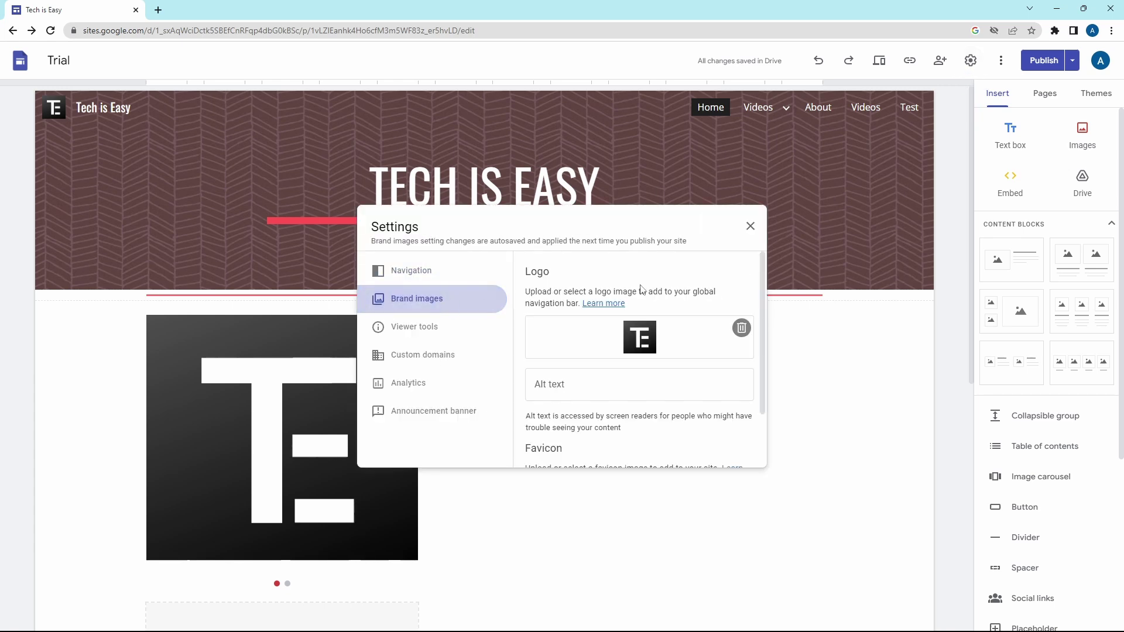
pyautogui.scroll(-1, 641, 290)
pyautogui.scroll(2, 644, 374)
pyautogui.click(749, 228)
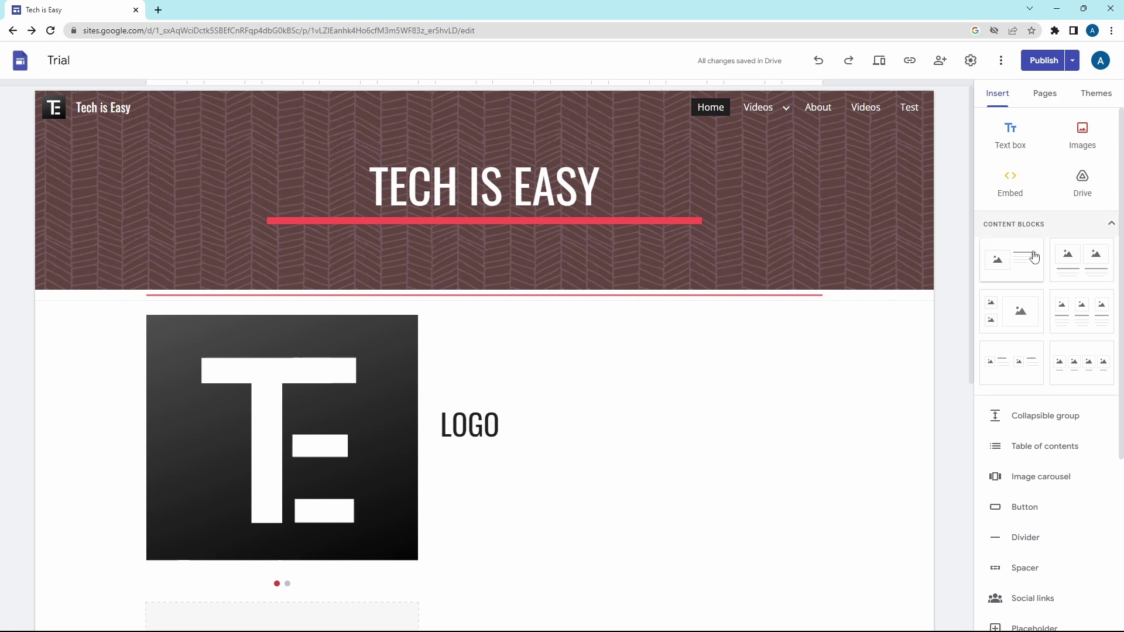
pyautogui.scroll(-5, 1029, 323)
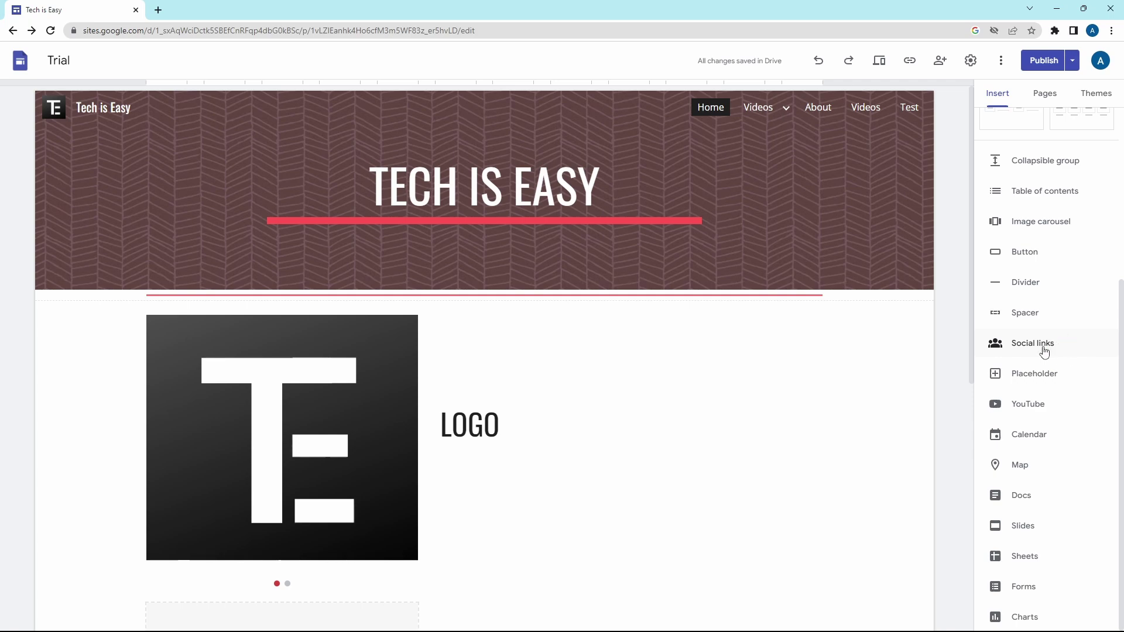
pyautogui.click(1045, 350)
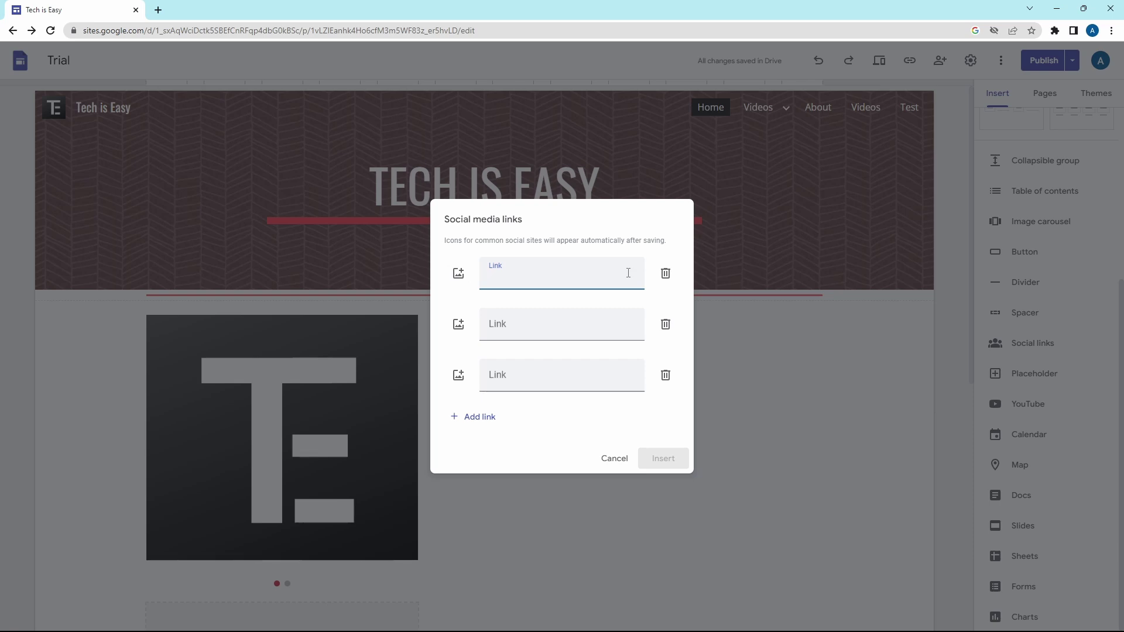
pyautogui.write('www.youtube.com/techiseasyyt')
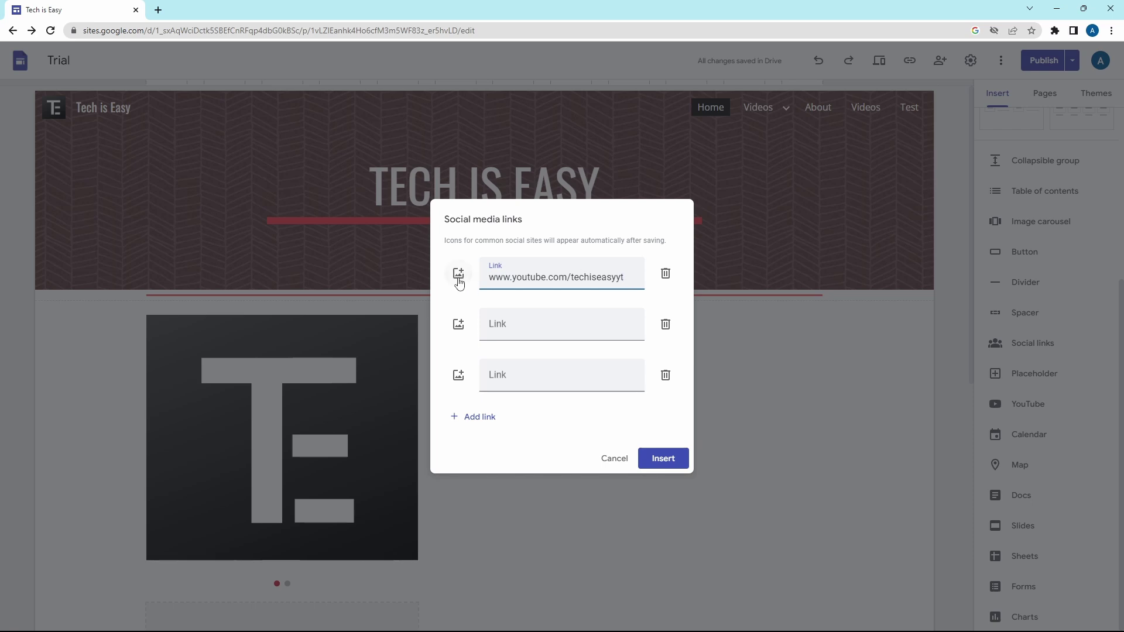
pyautogui.click(463, 289)
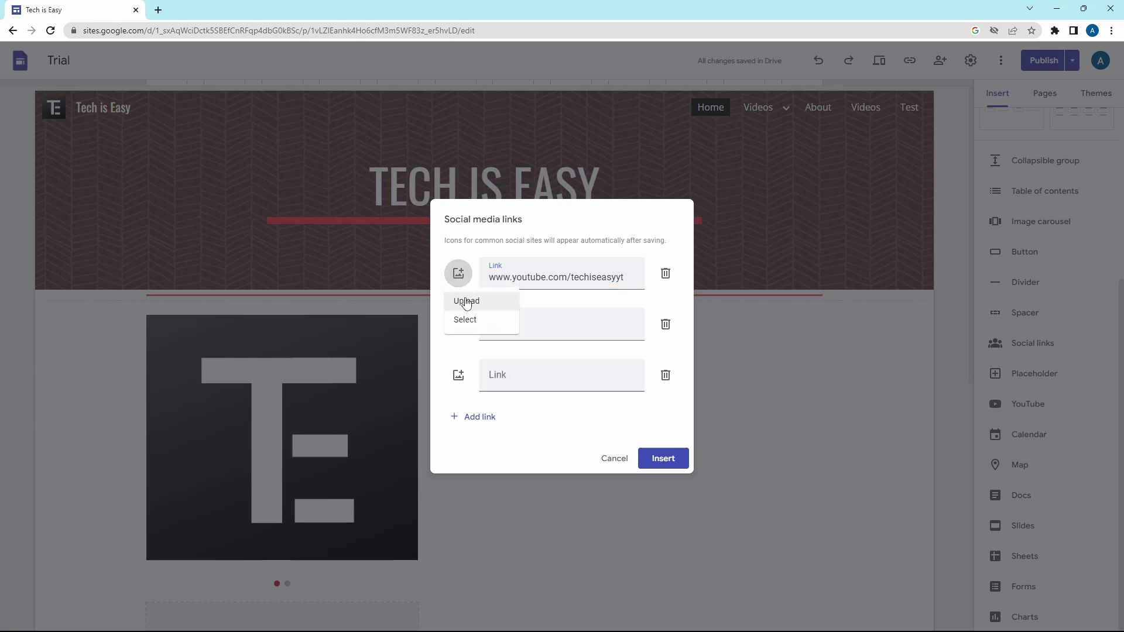
pyautogui.click(676, 232)
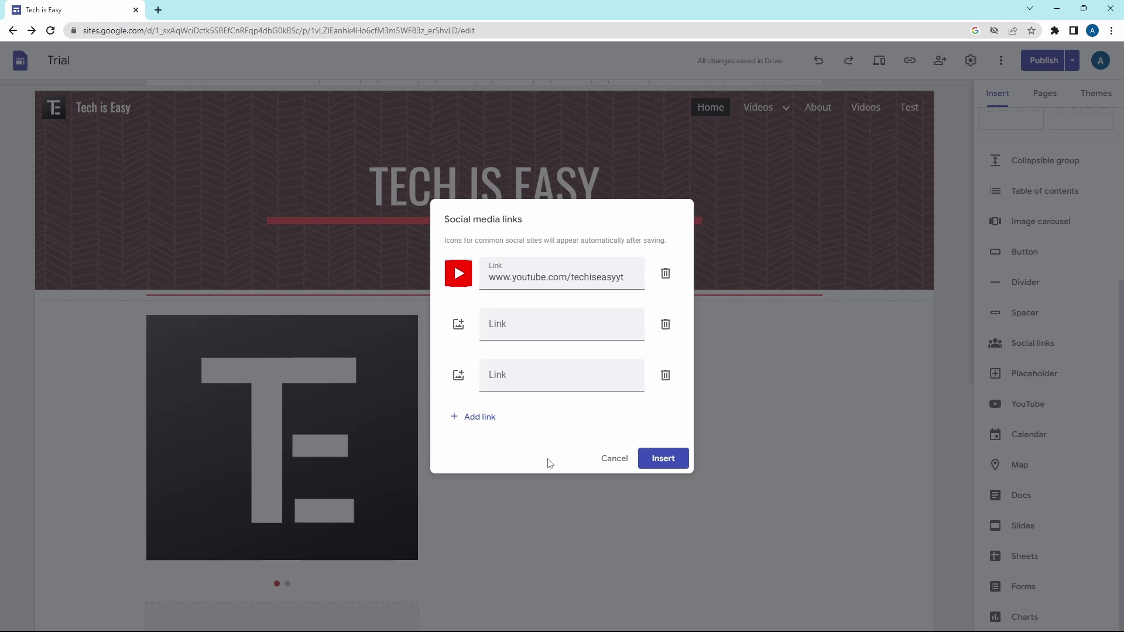
pyautogui.click(657, 461)
# Step: Make the YouTube icon medium, square and solid coloured, then drag it below the LOGO text
pyautogui.scroll(3, 498, 380)
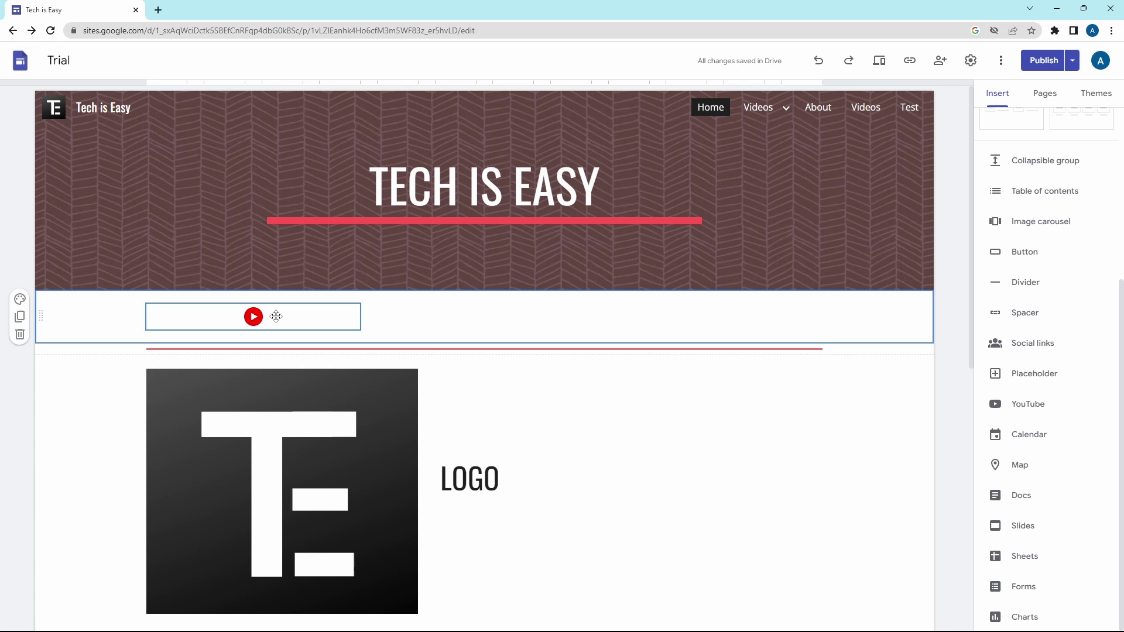
pyautogui.click(276, 316)
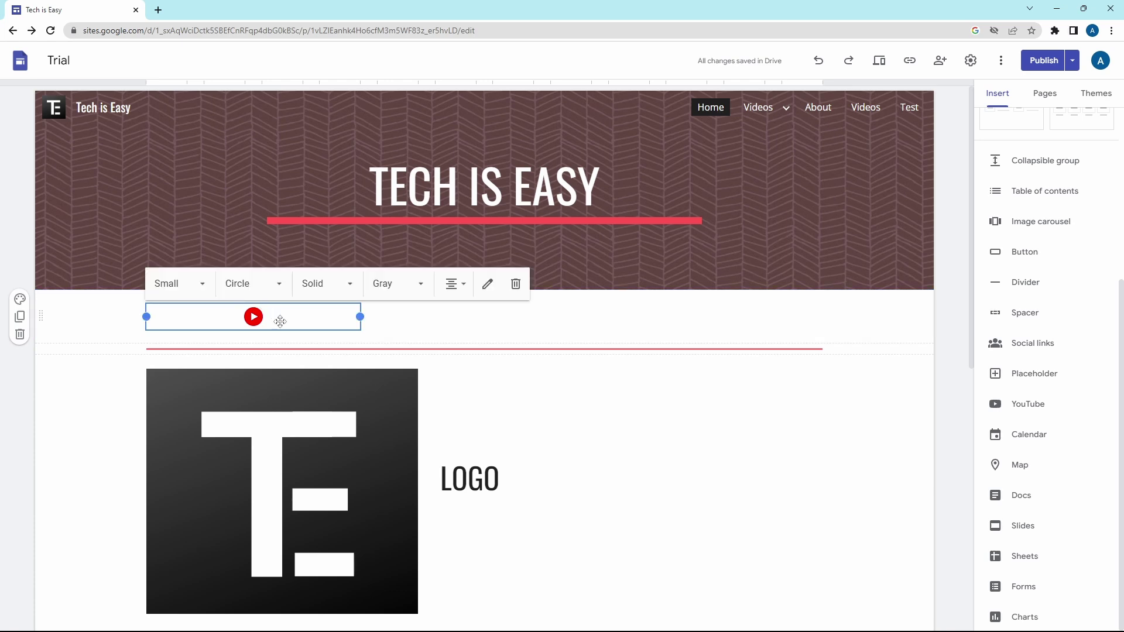
pyautogui.click(204, 291)
pyautogui.click(178, 349)
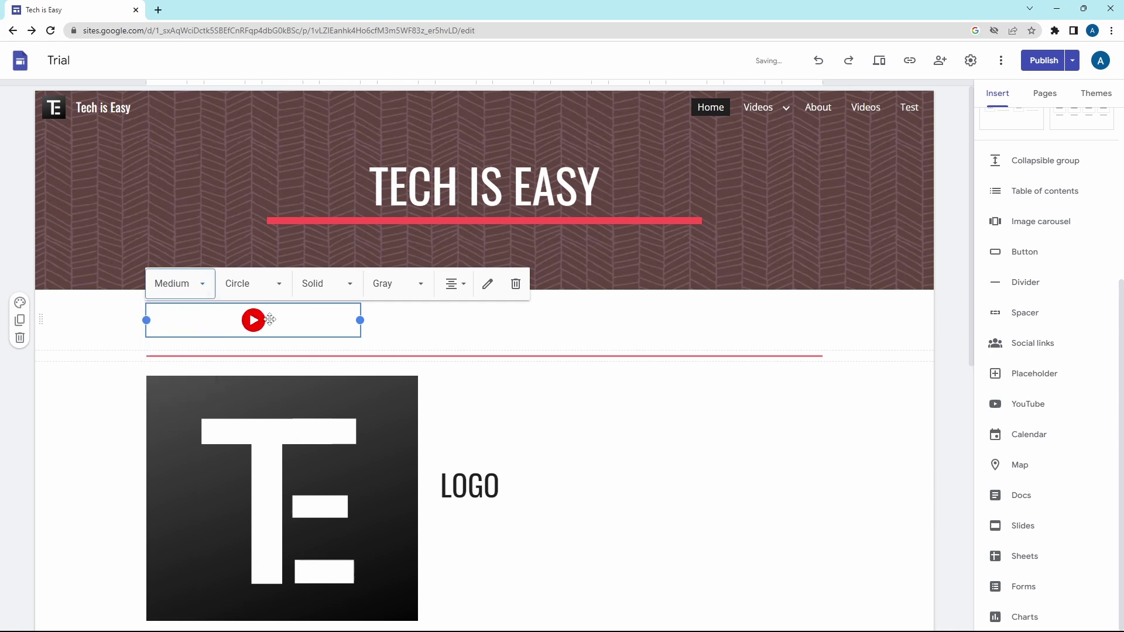
pyautogui.click(264, 289)
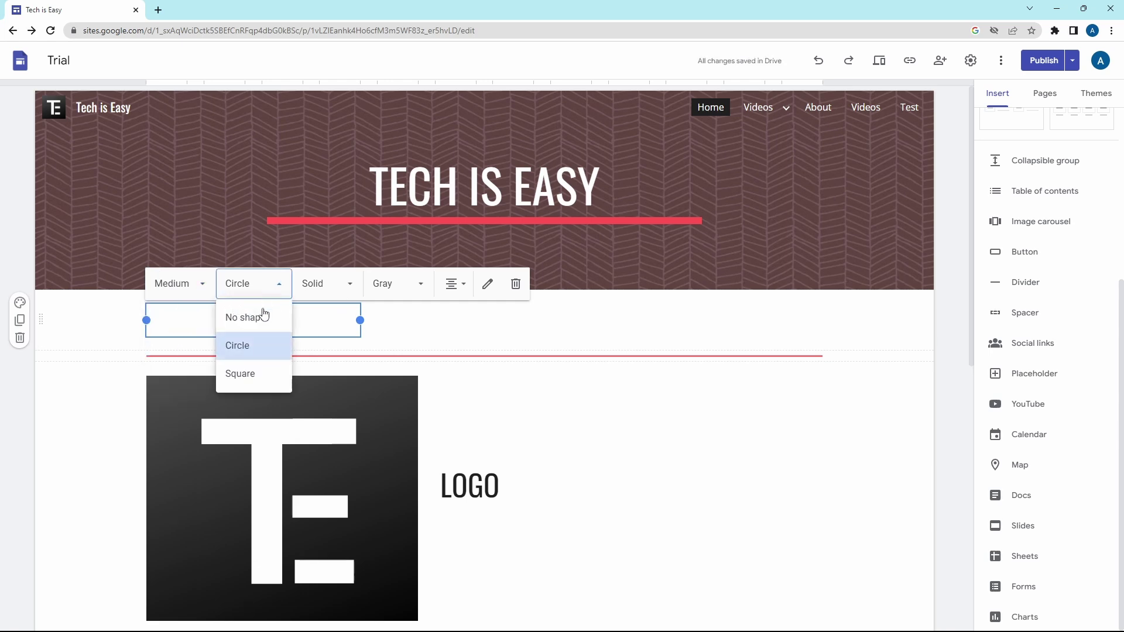
pyautogui.click(258, 373)
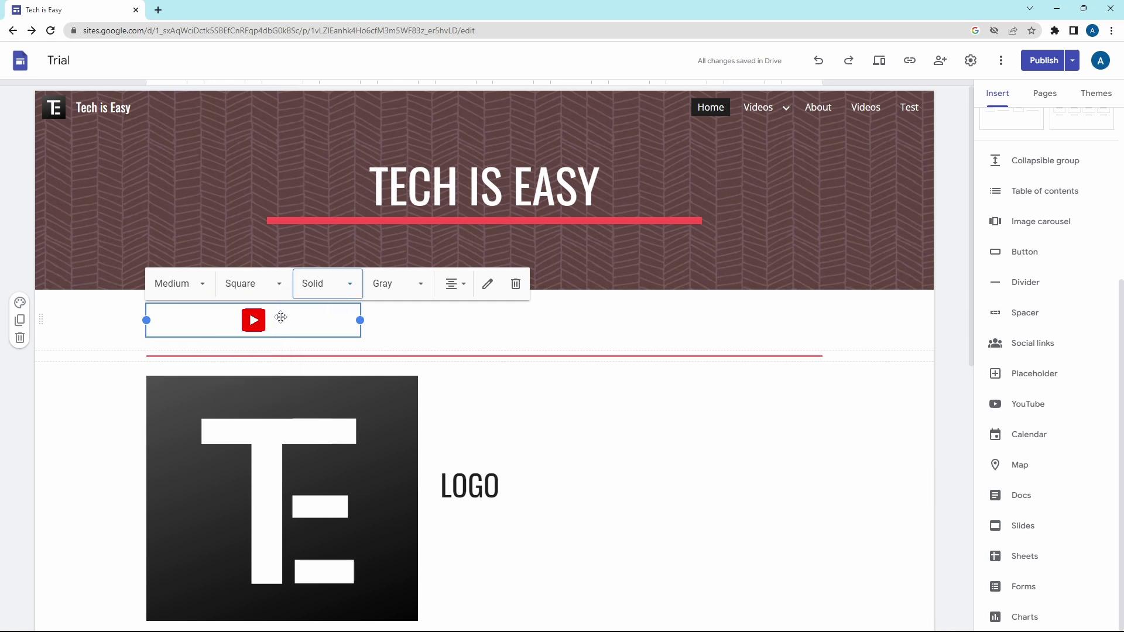
pyautogui.click(334, 293)
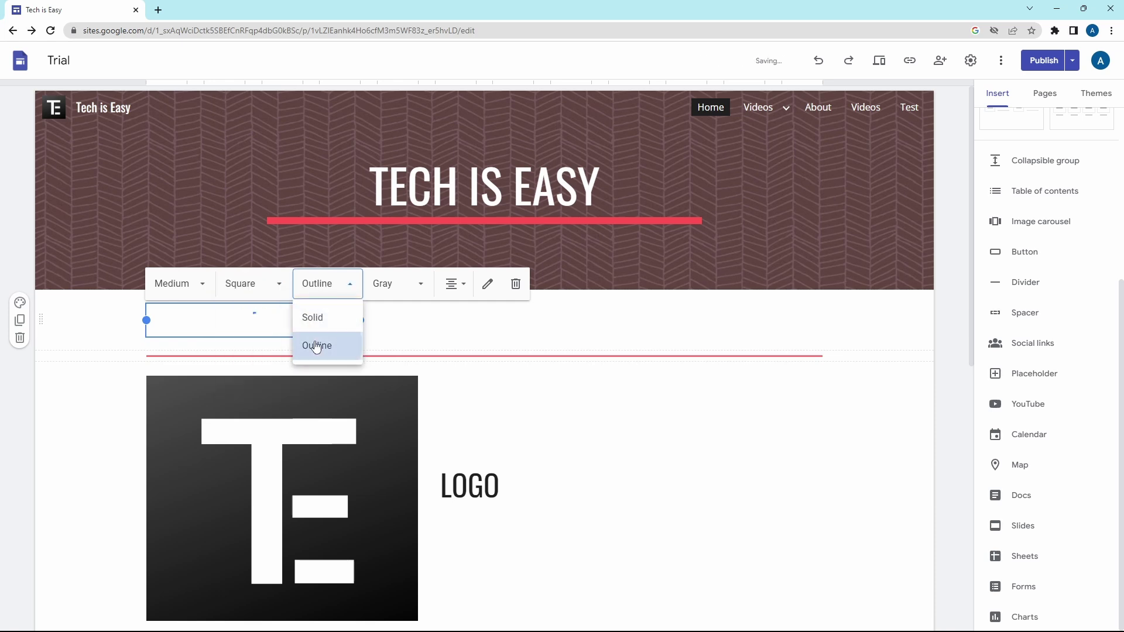
pyautogui.click(378, 328)
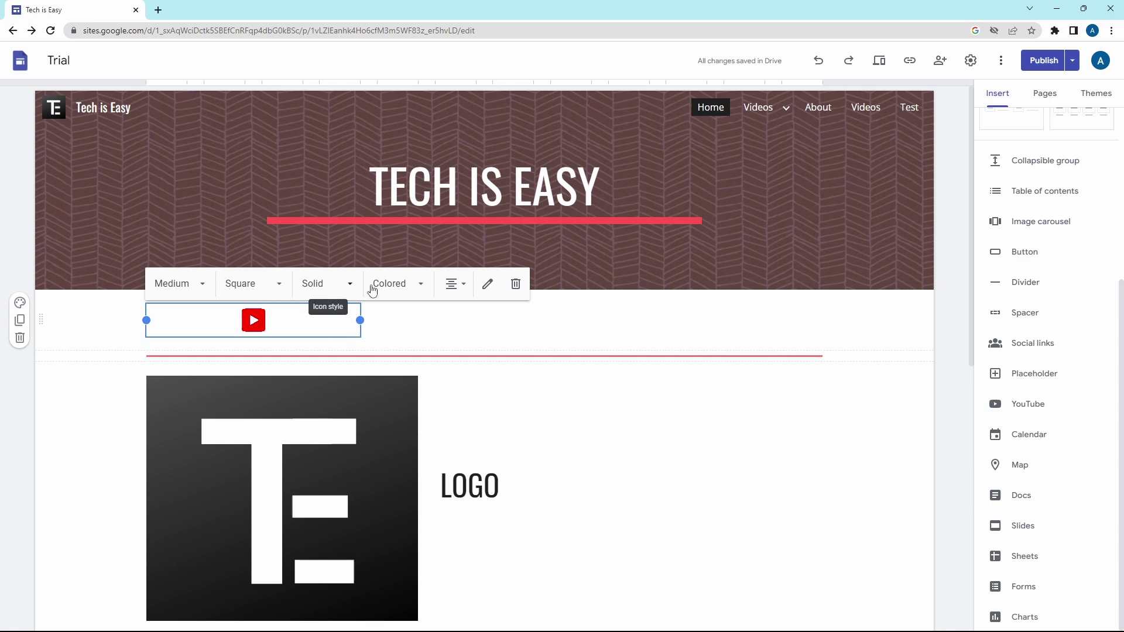
pyautogui.click(441, 327)
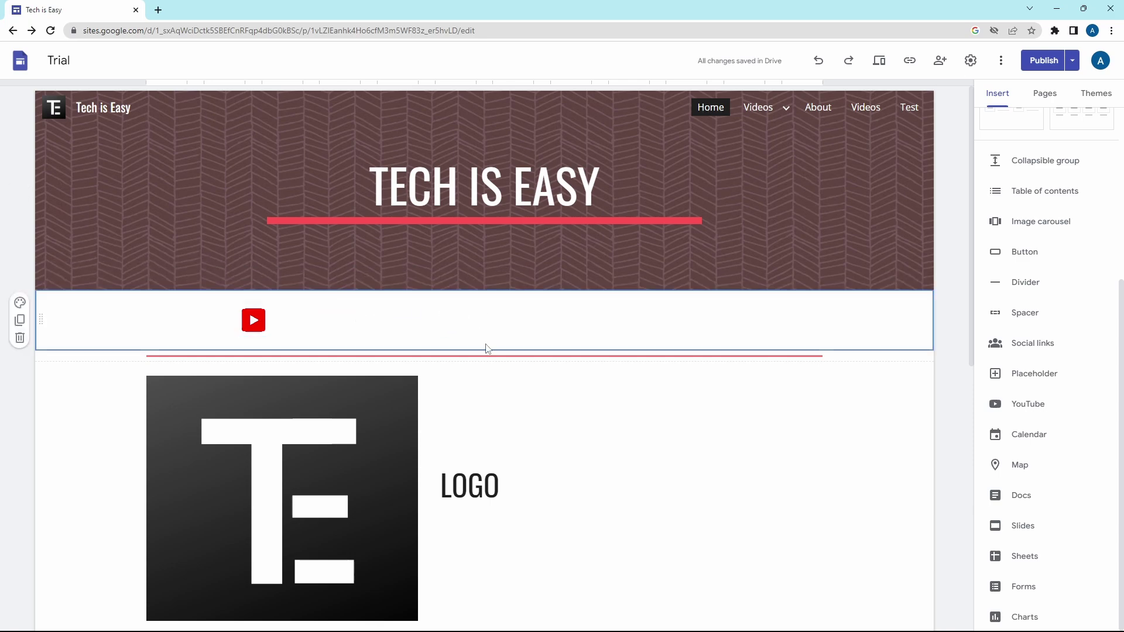
pyautogui.moveTo(281, 317); pyautogui.dragTo(521, 586)
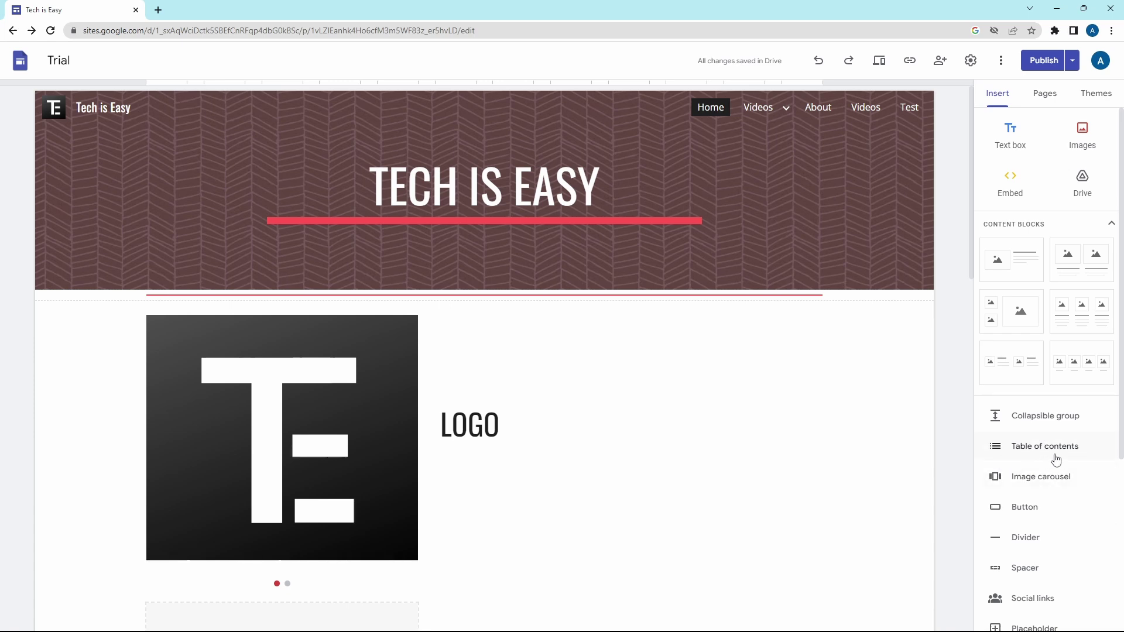
# Step: Add a Table of contents block below the header listing Logo and the three video headings
pyautogui.click(1006, 451)
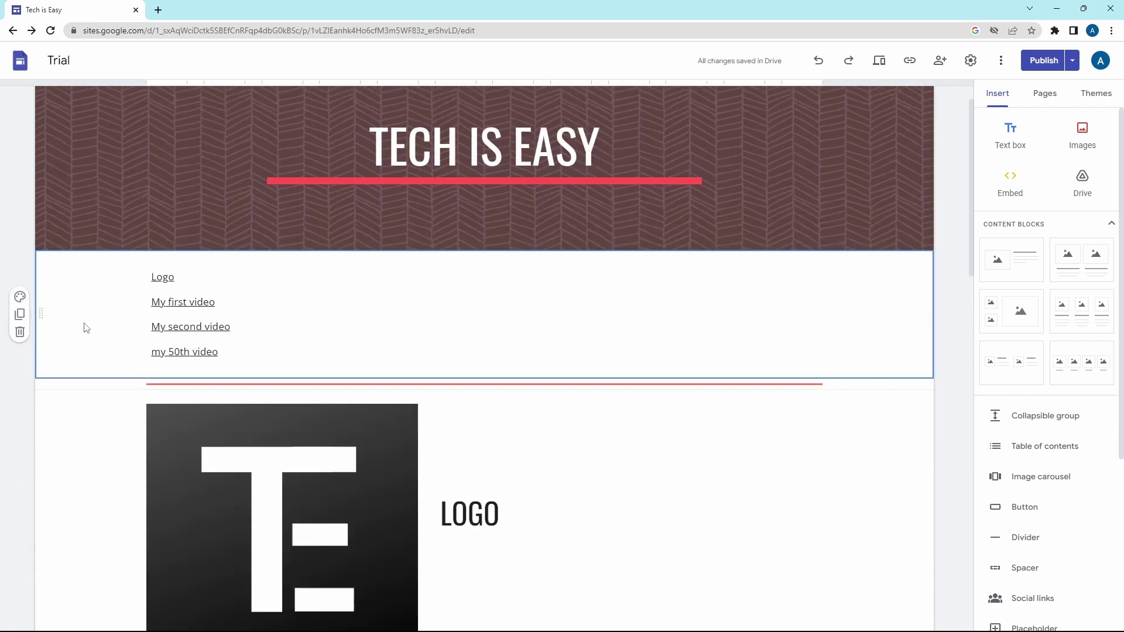
pyautogui.moveTo(160, 275)
pyautogui.scroll(1, 120, 345)
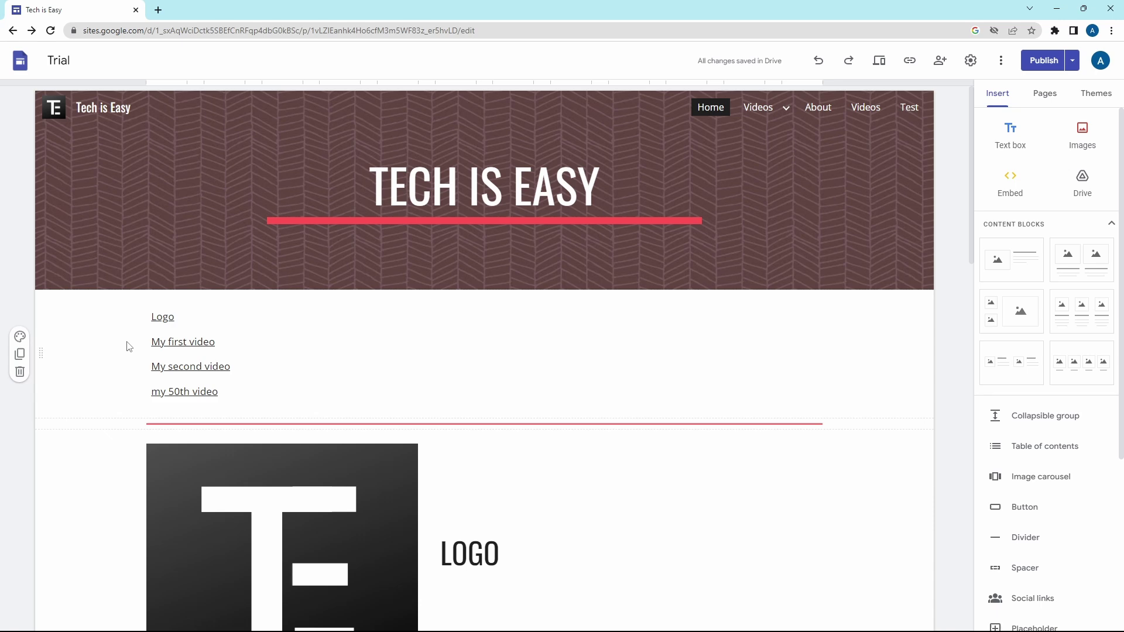
pyautogui.click(1072, 60)
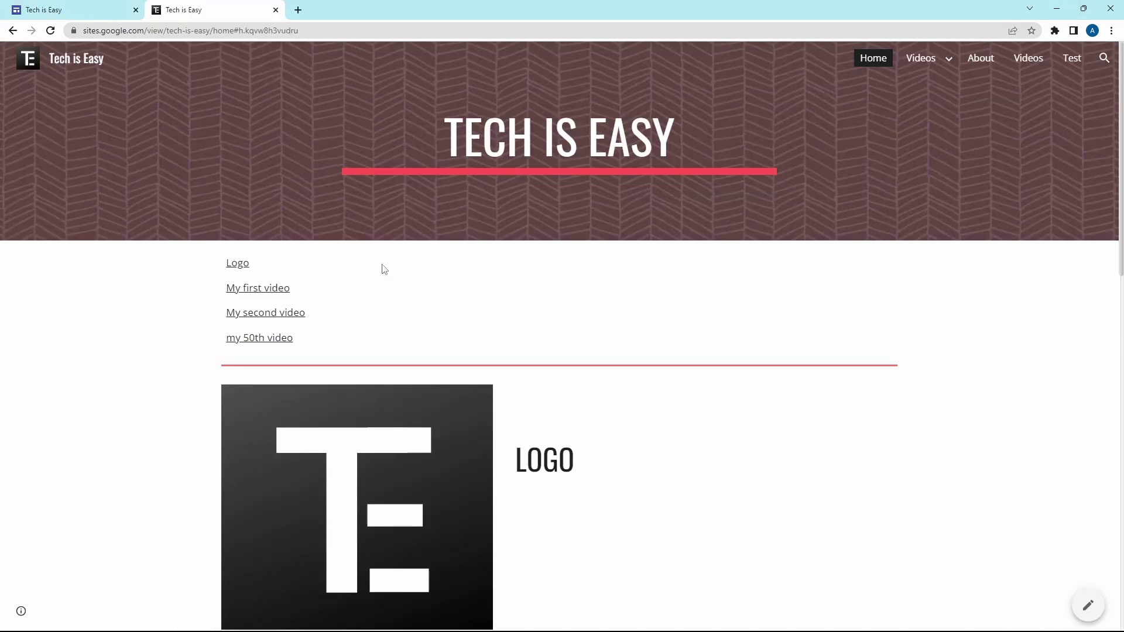
pyautogui.click(242, 318)
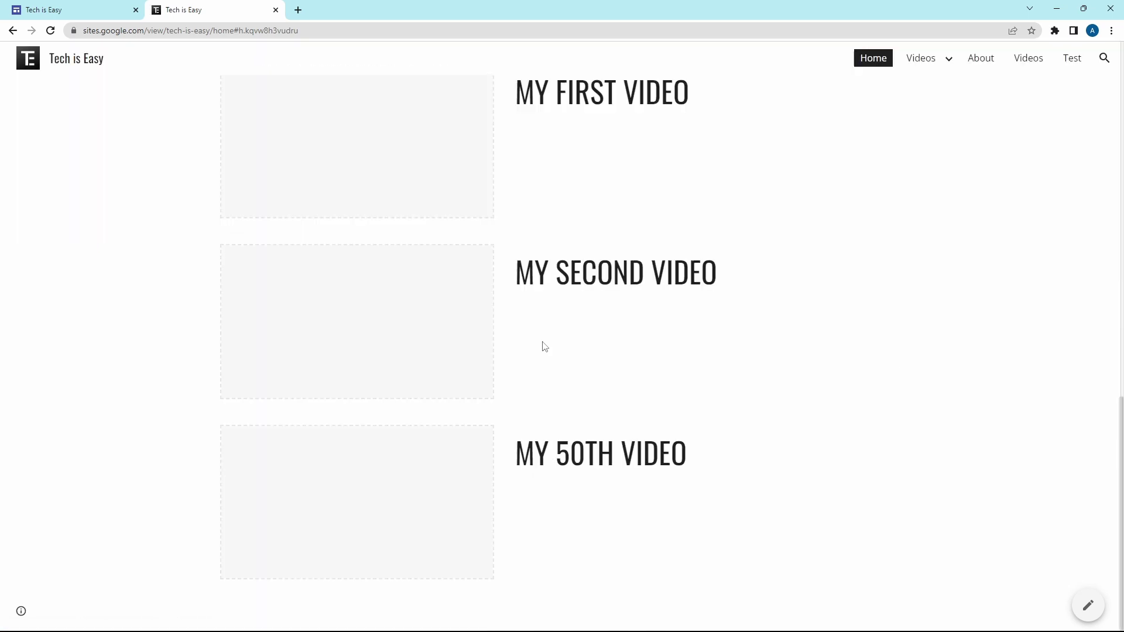
pyautogui.moveTo(517, 278); pyautogui.dragTo(640, 324)
pyautogui.click(601, 372)
pyautogui.scroll(10, 494, 318)
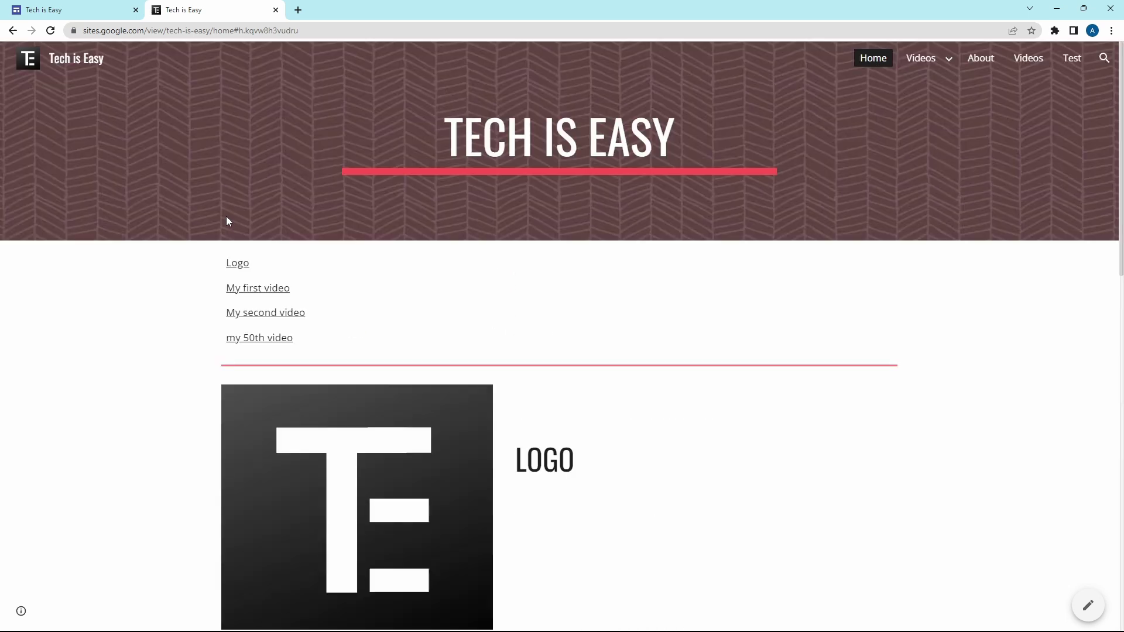
pyautogui.hotkey('ctrl', 'w')
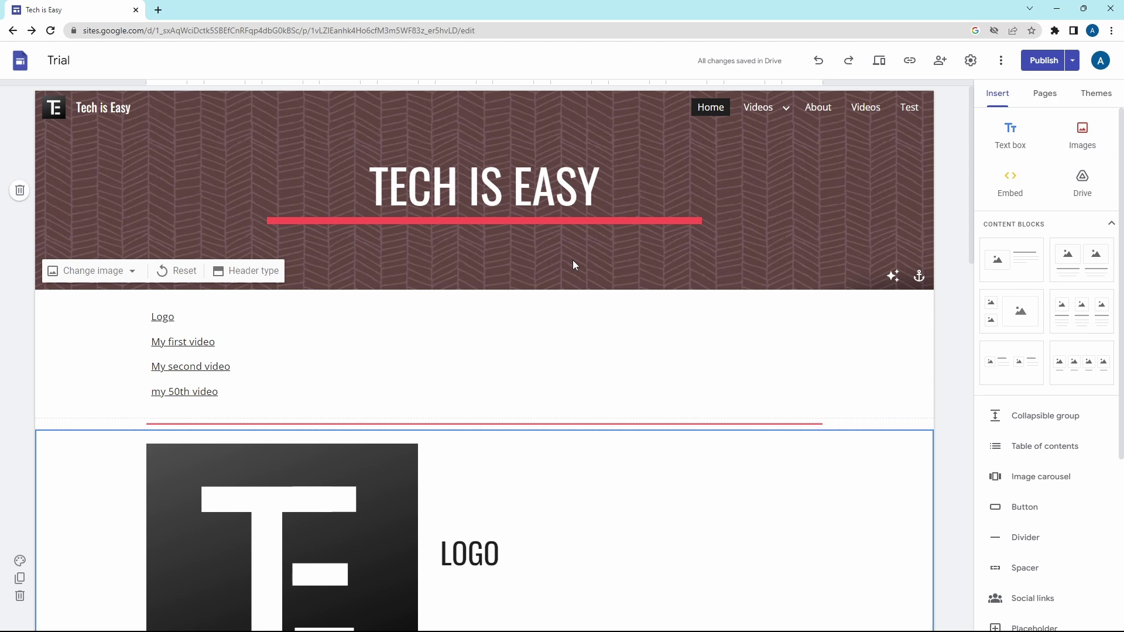
# Step: Turn on the site's announcement banner, colour it light pink, and review its message, Subscribe button and link
pyautogui.click(971, 63)
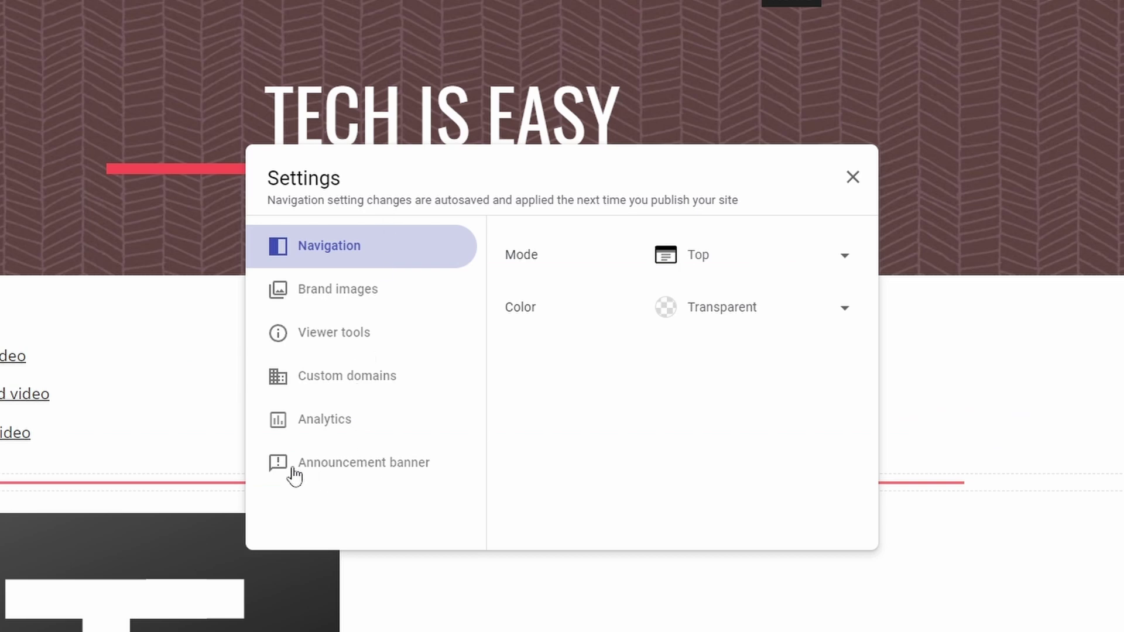
pyautogui.click(349, 467)
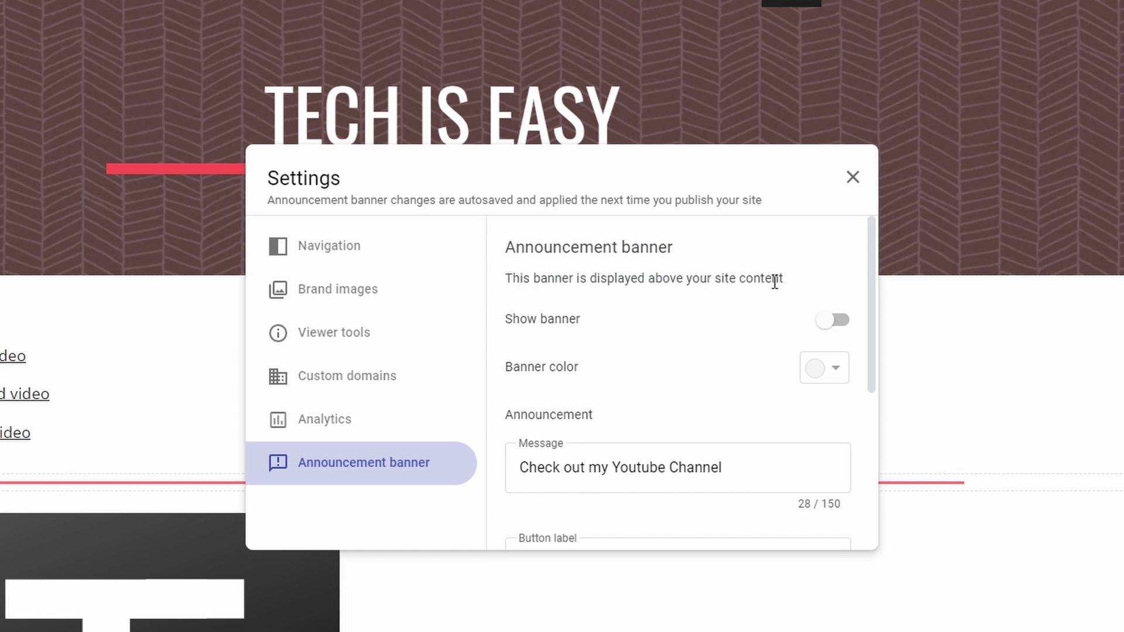
pyautogui.click(825, 322)
pyautogui.scroll(-2, 673, 305)
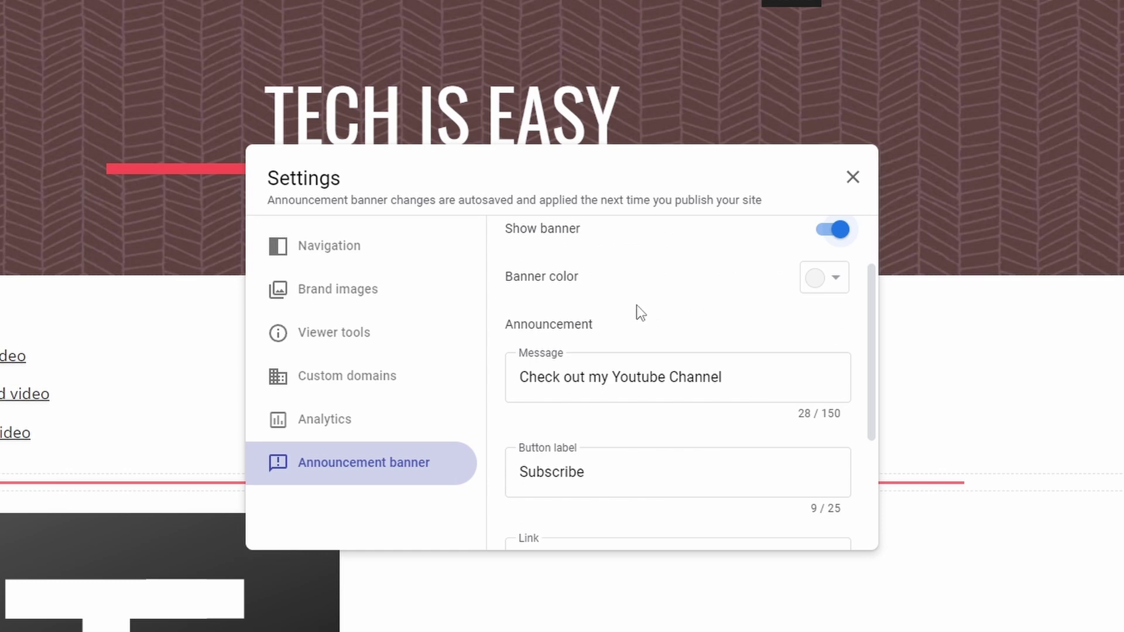
pyautogui.click(838, 293)
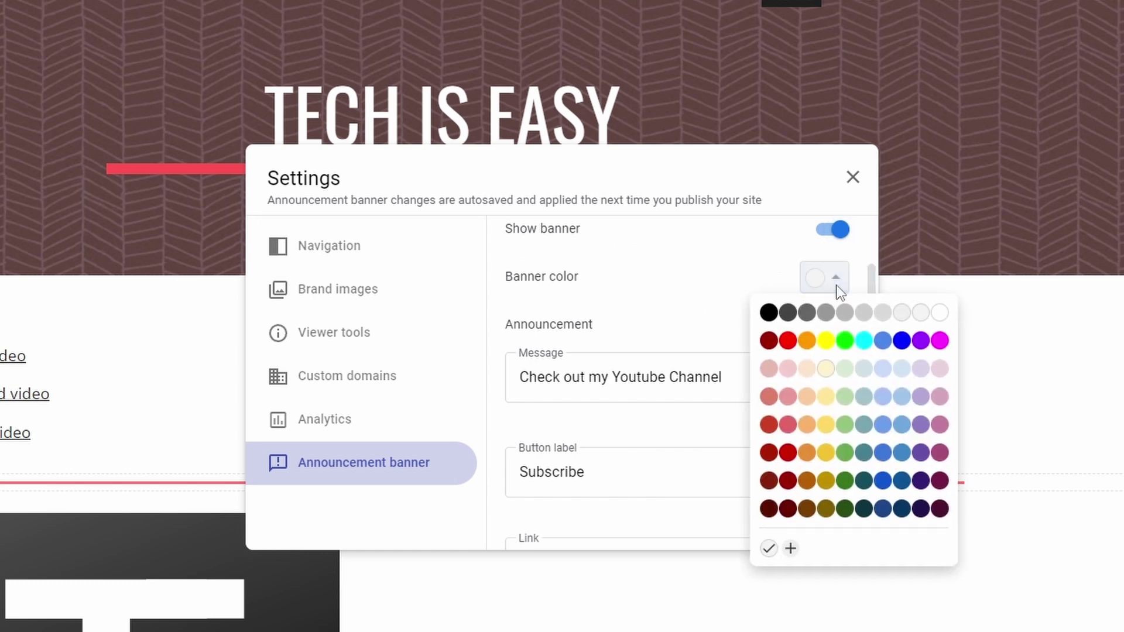
pyautogui.click(892, 358)
pyautogui.scroll(-3, 678, 286)
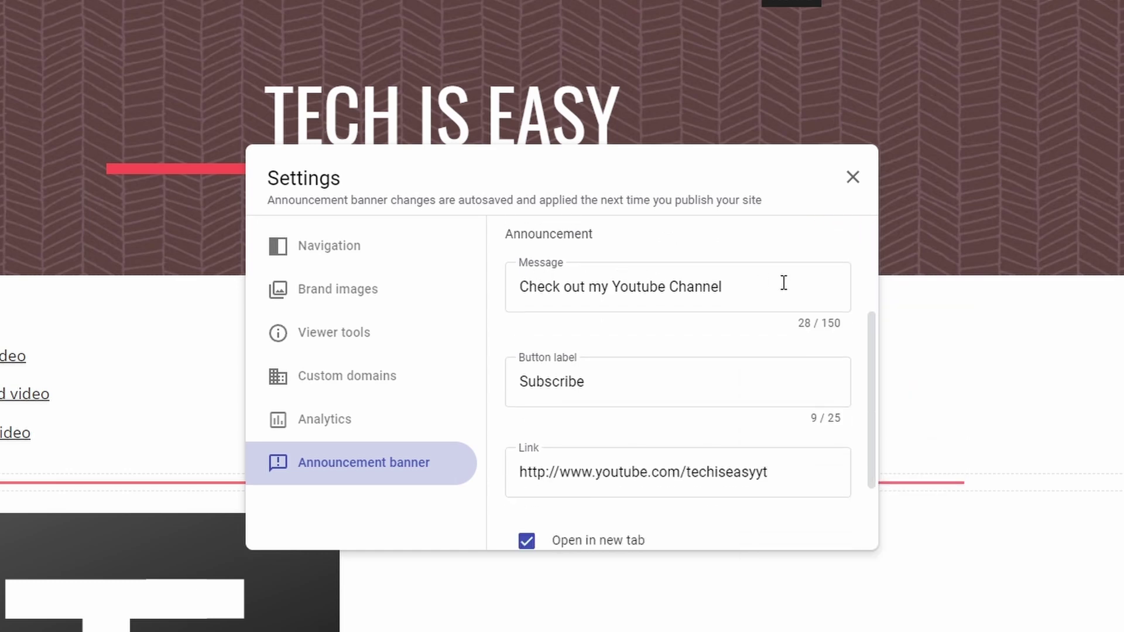
pyautogui.scroll(-3, 634, 363)
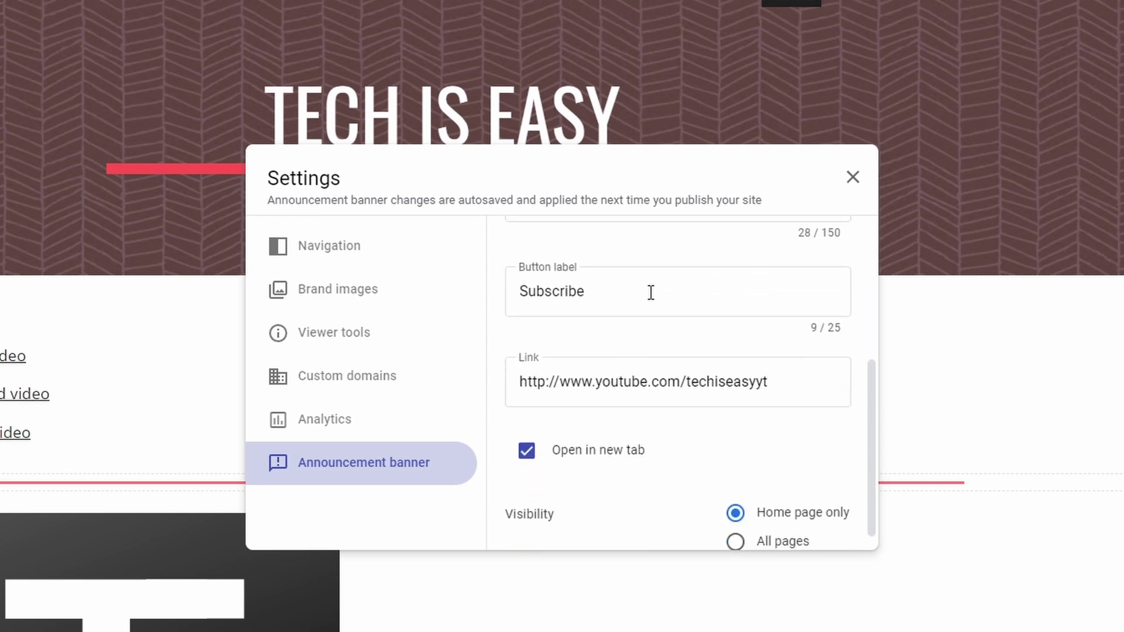
pyautogui.scroll(-1, 644, 298)
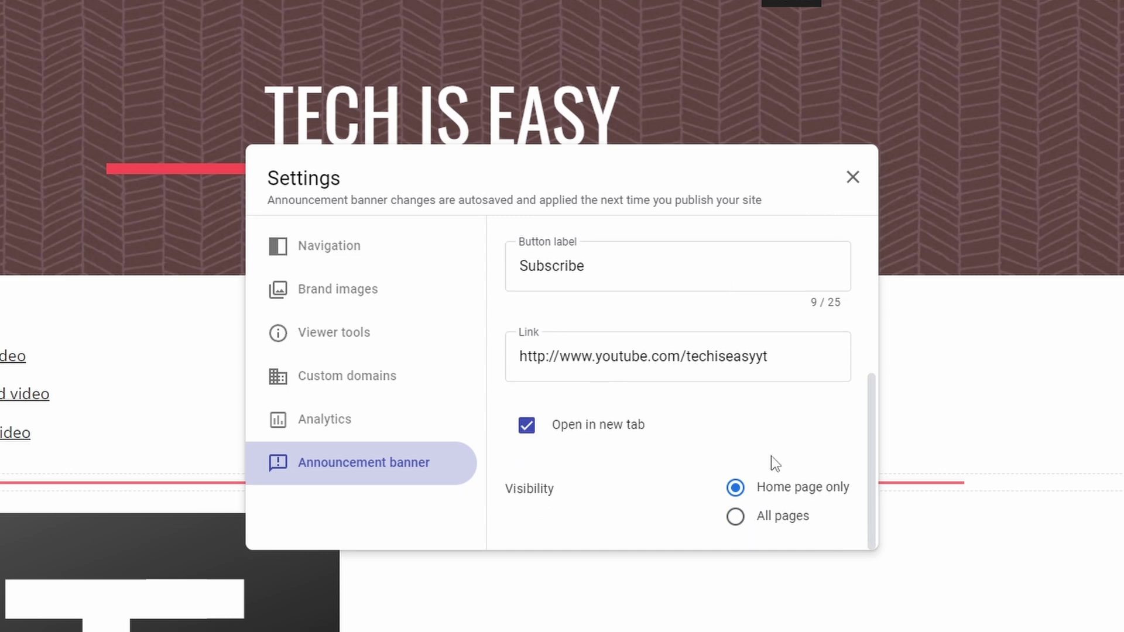
# Step: Close the Settings dialog to reveal the pink banner above the Home page header
pyautogui.click(849, 185)
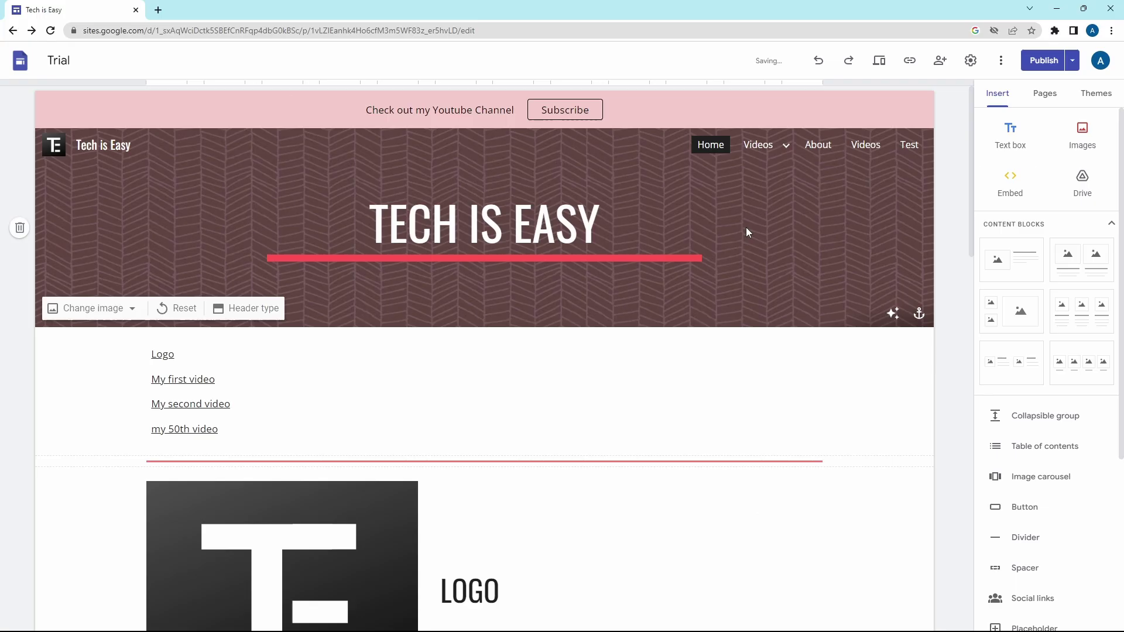